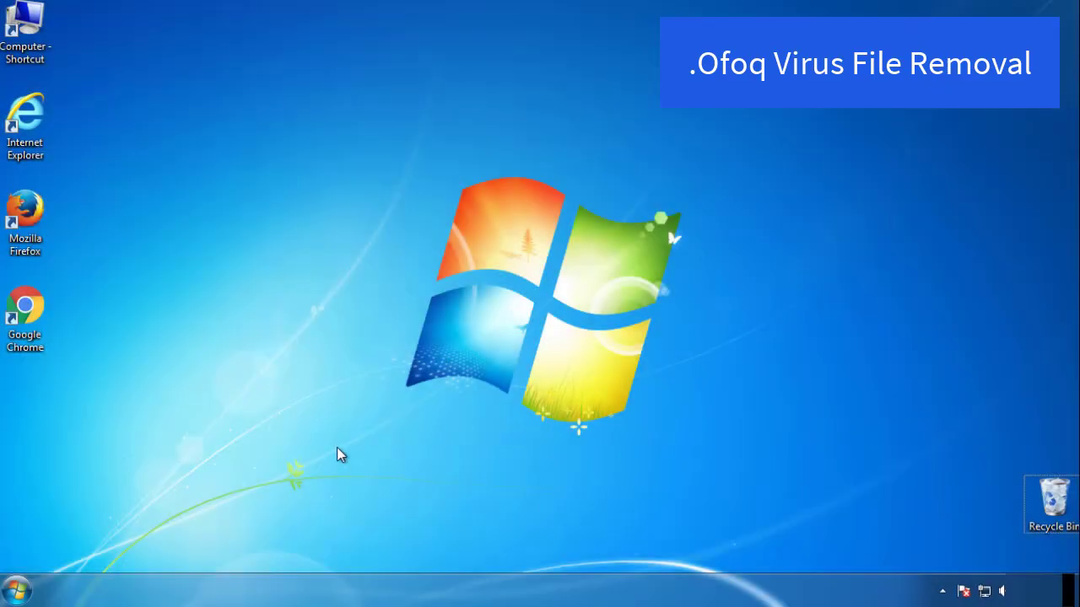
# Step: Search for msconfig and open the System Configuration utility
pyautogui.click(17, 590)
pyautogui.click(87, 544)
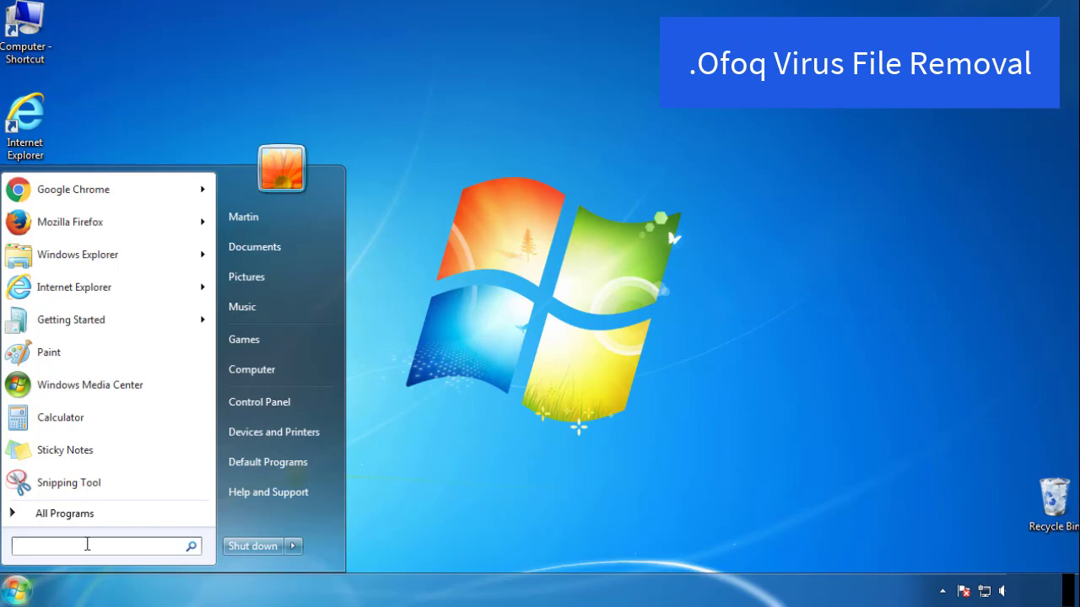
pyautogui.write('msconfig')
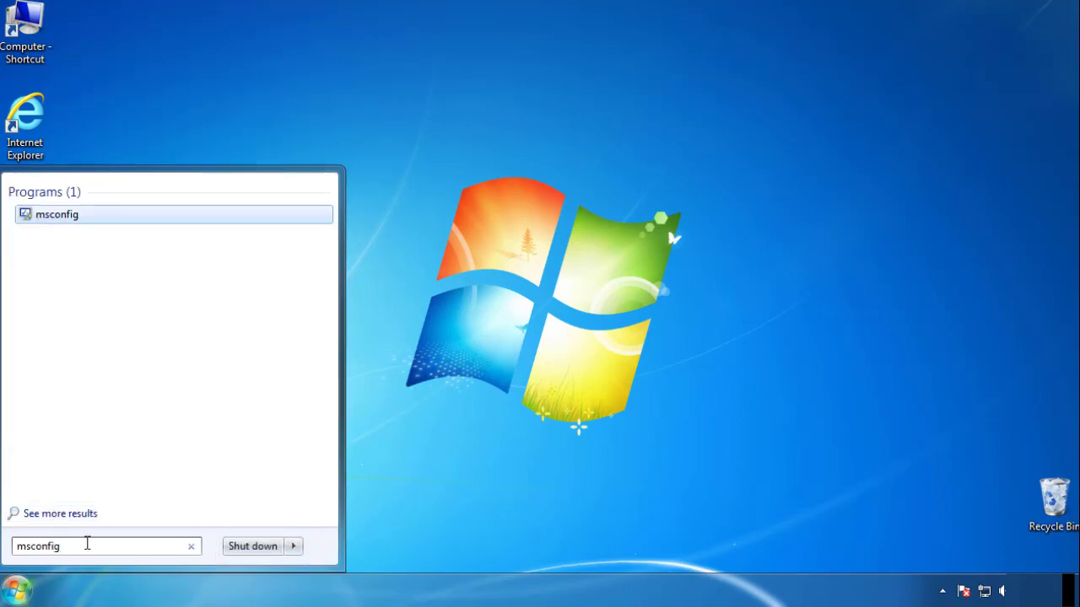
pyautogui.press('Return')
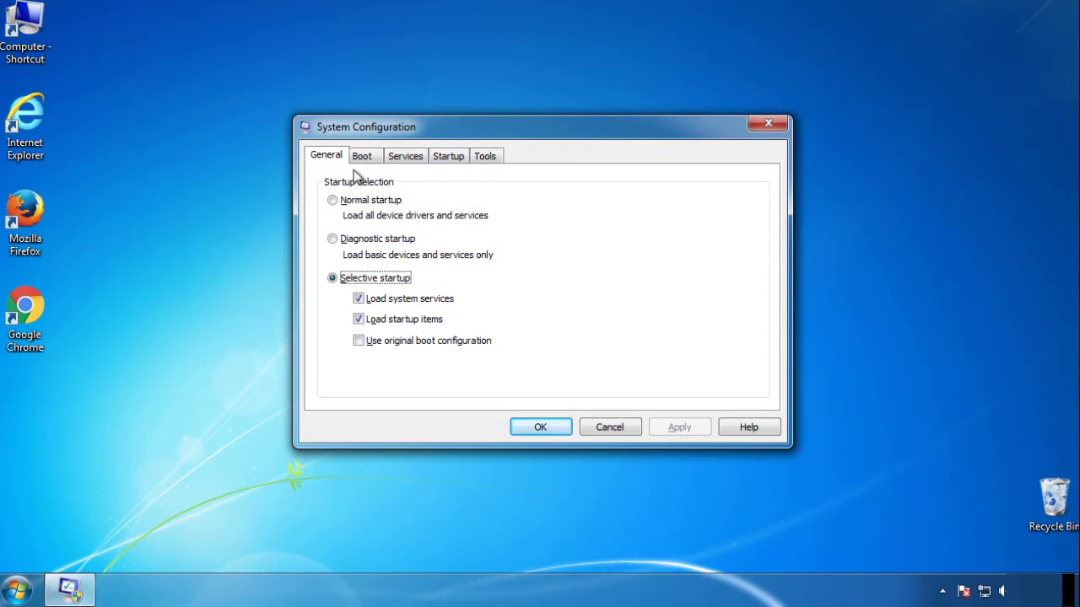
# Step: Enable Safe boot with the Minimal option, restart the computer, and close the safe mode help window
pyautogui.click(363, 160)
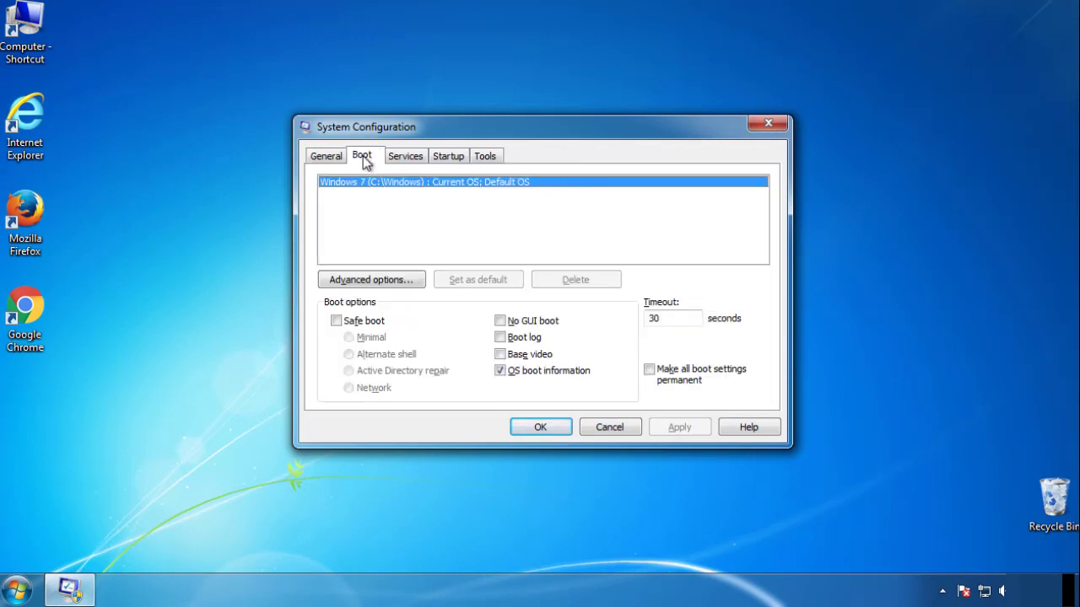
pyautogui.click(335, 320)
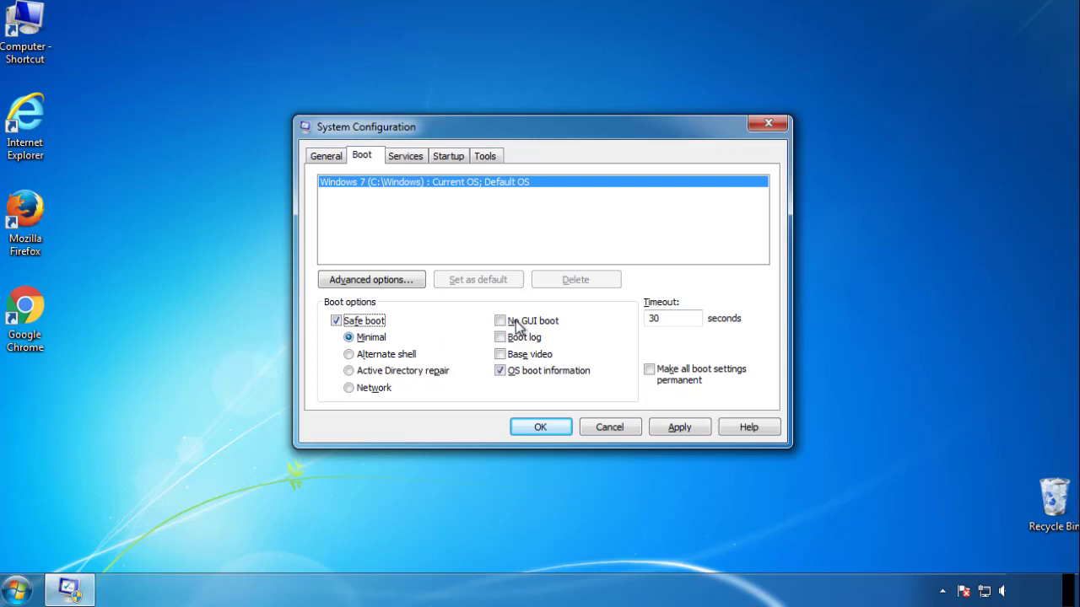
pyautogui.click(544, 429)
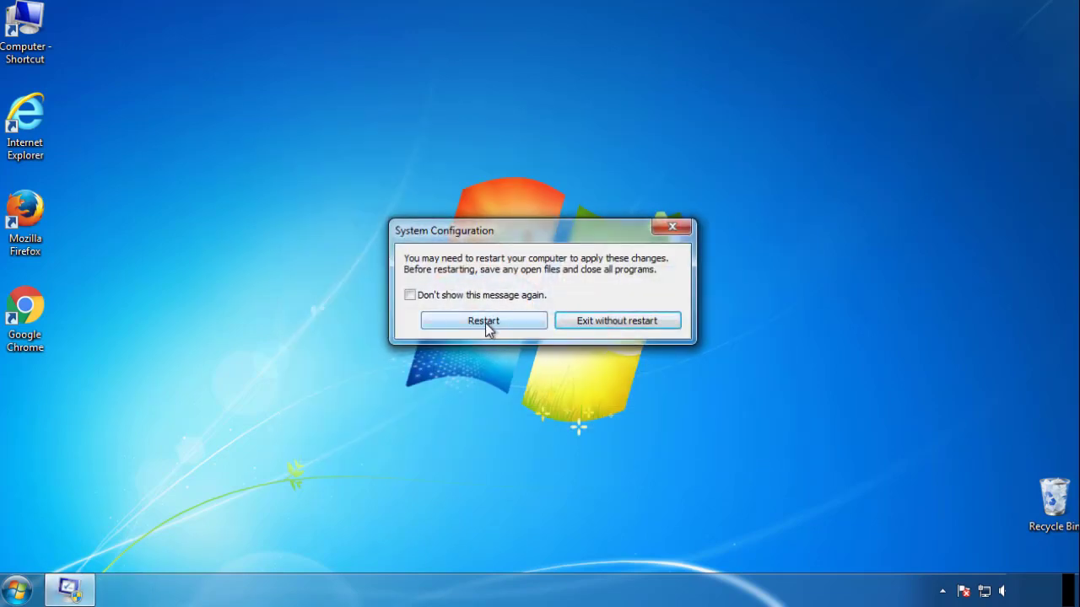
pyautogui.click(485, 324)
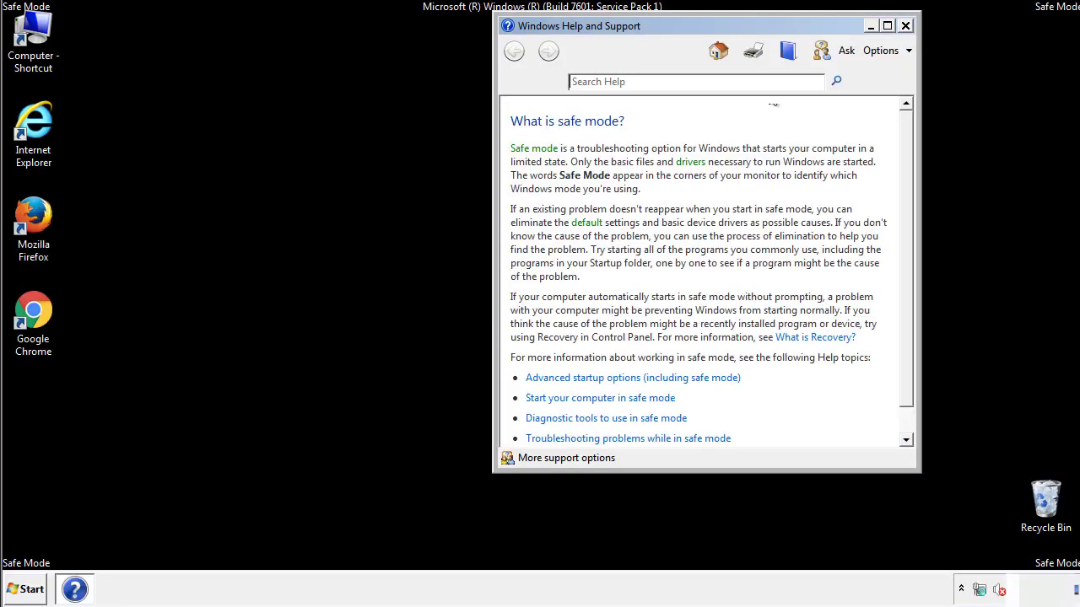
pyautogui.click(905, 26)
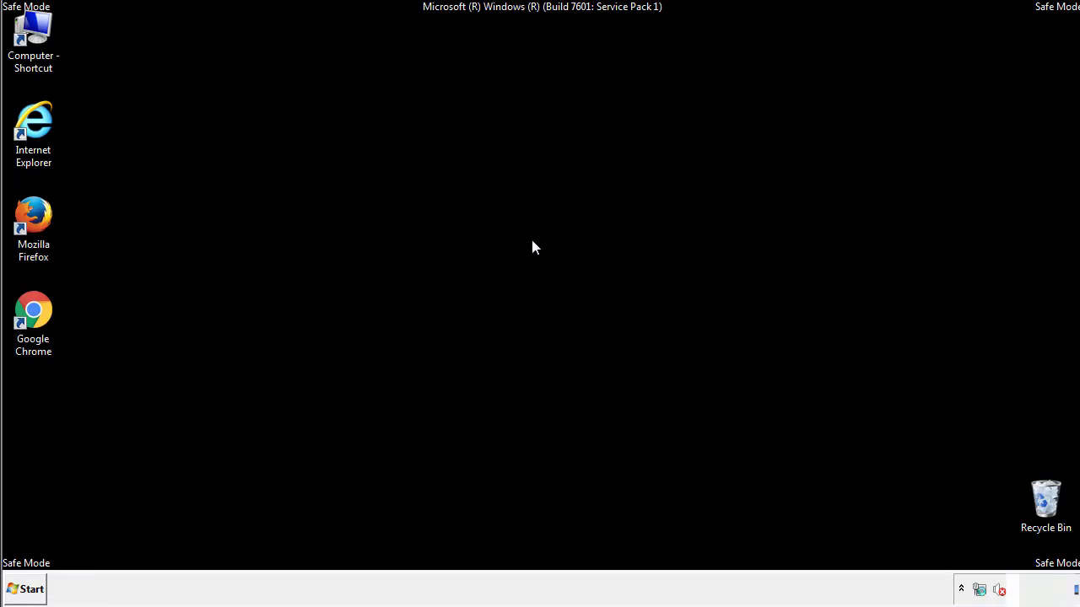
# Step: Set Folder Options in Control Panel to show hidden files, folders, and drives, and close Control Panel
pyautogui.click(33, 588)
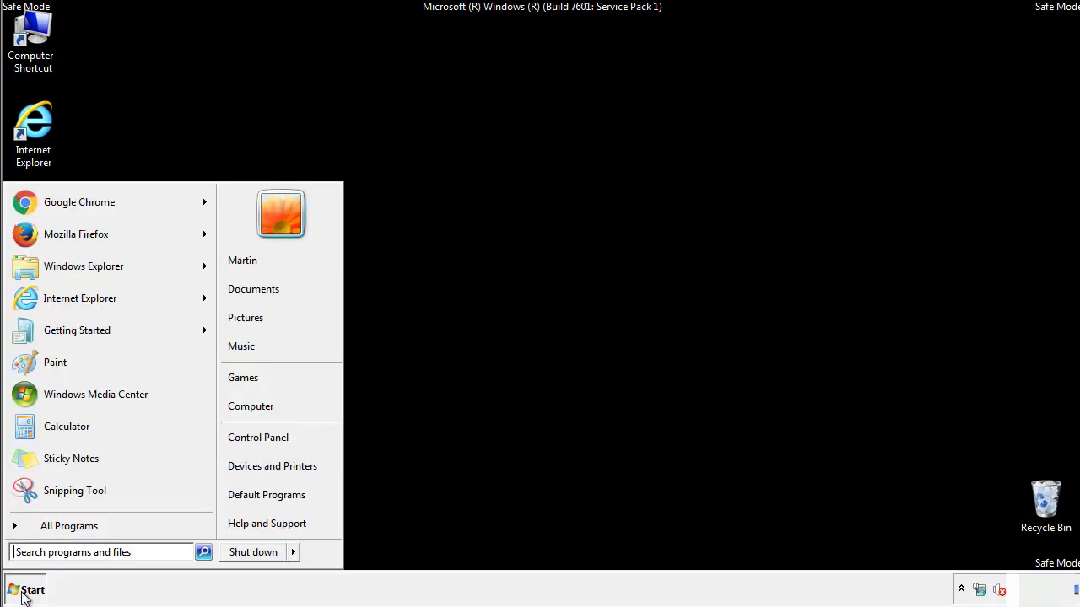
pyautogui.click(270, 435)
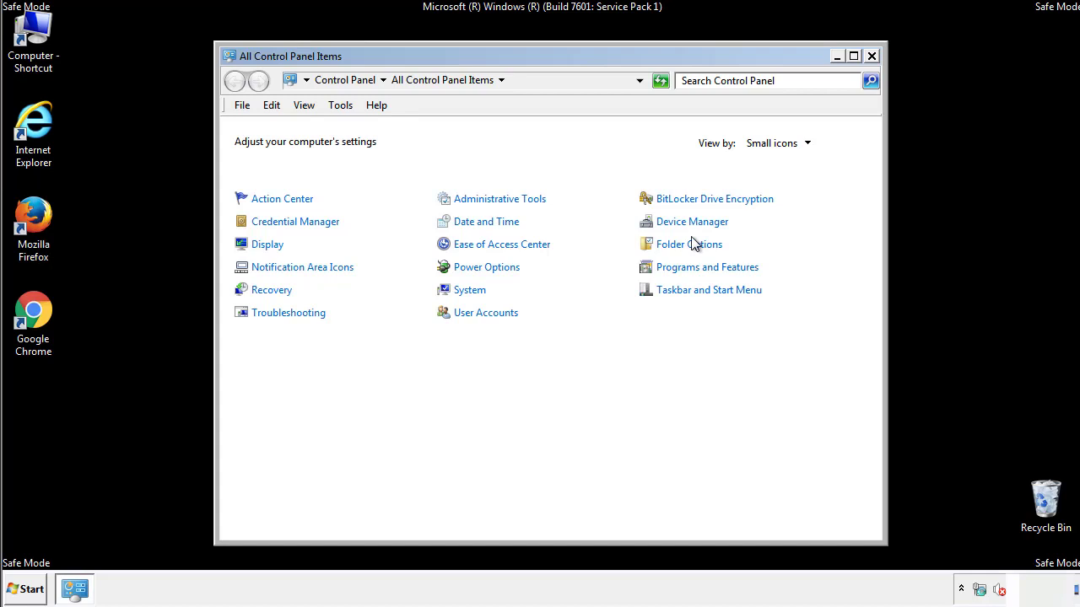
pyautogui.click(692, 247)
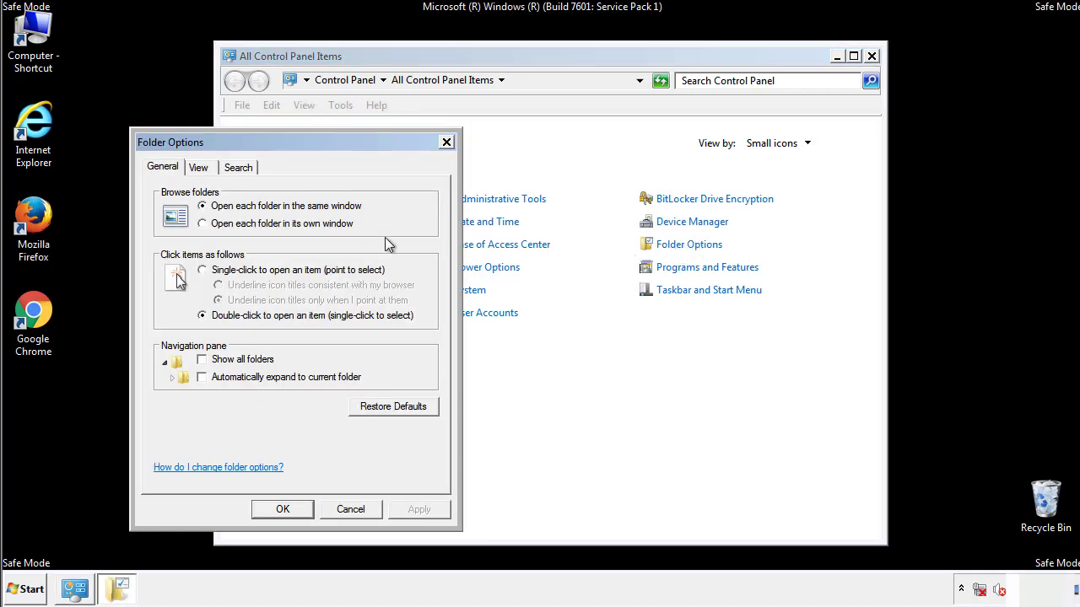
pyautogui.click(200, 169)
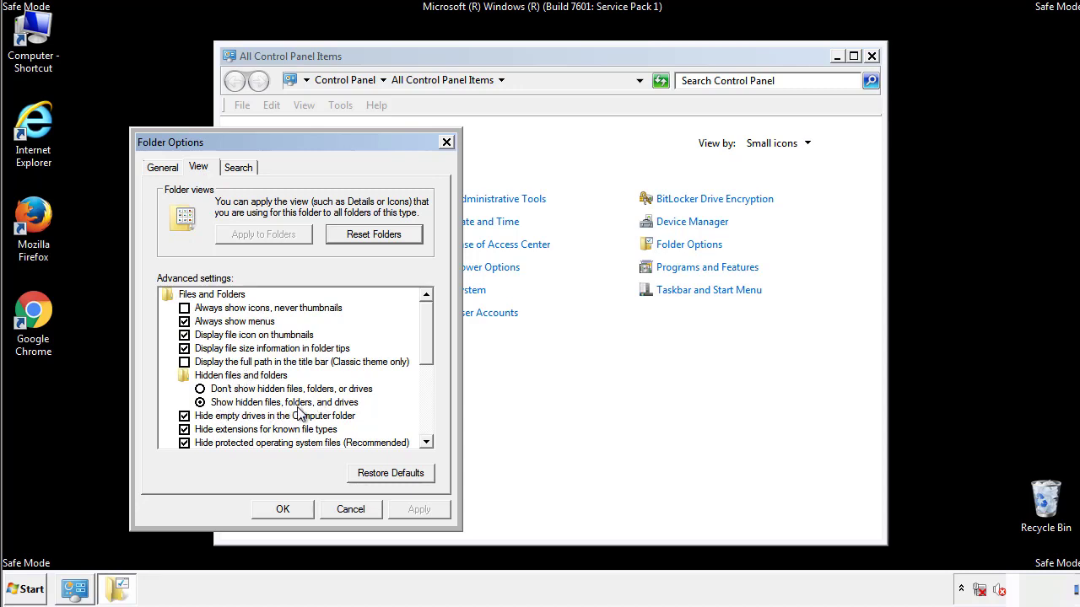
pyautogui.click(291, 508)
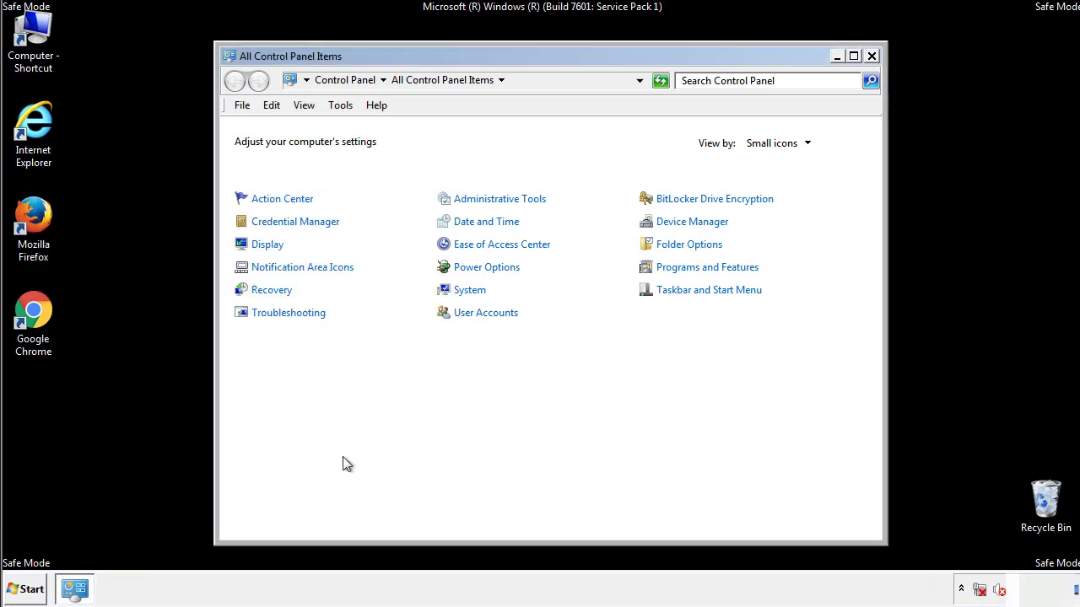
pyautogui.click(873, 56)
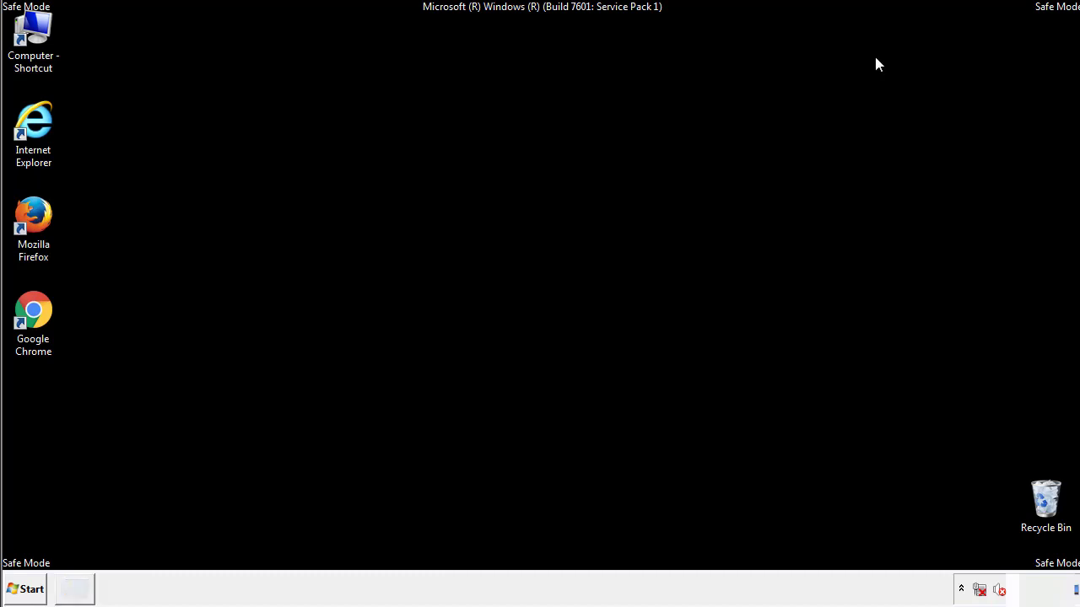
# Step: Browse to the folder C:\Windows\System32\drivers\etc
pyautogui.doubleClick(35, 34)
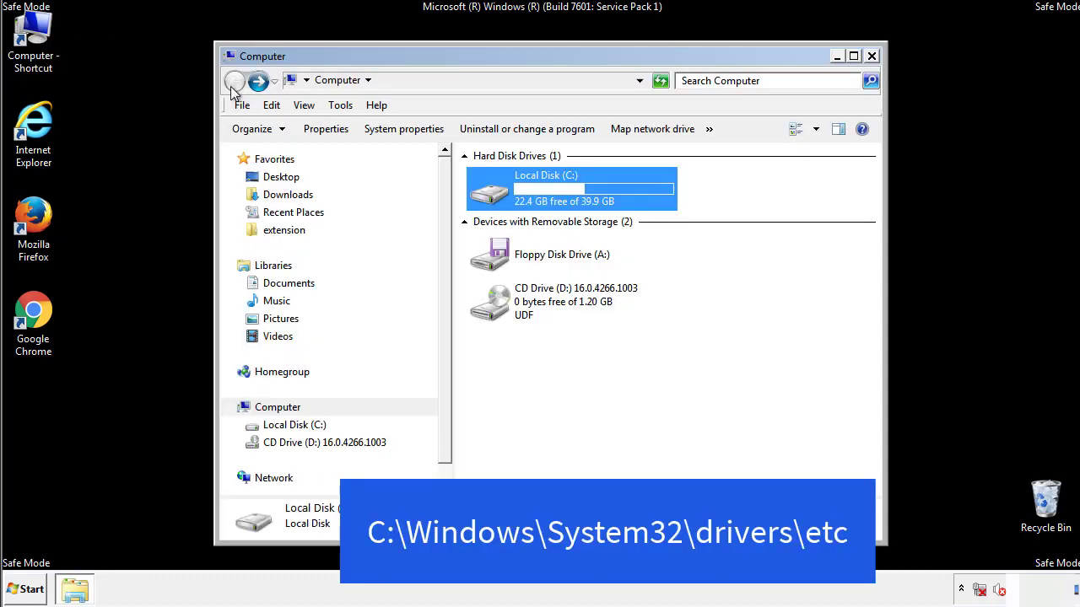
pyautogui.doubleClick(496, 197)
pyautogui.doubleClick(494, 307)
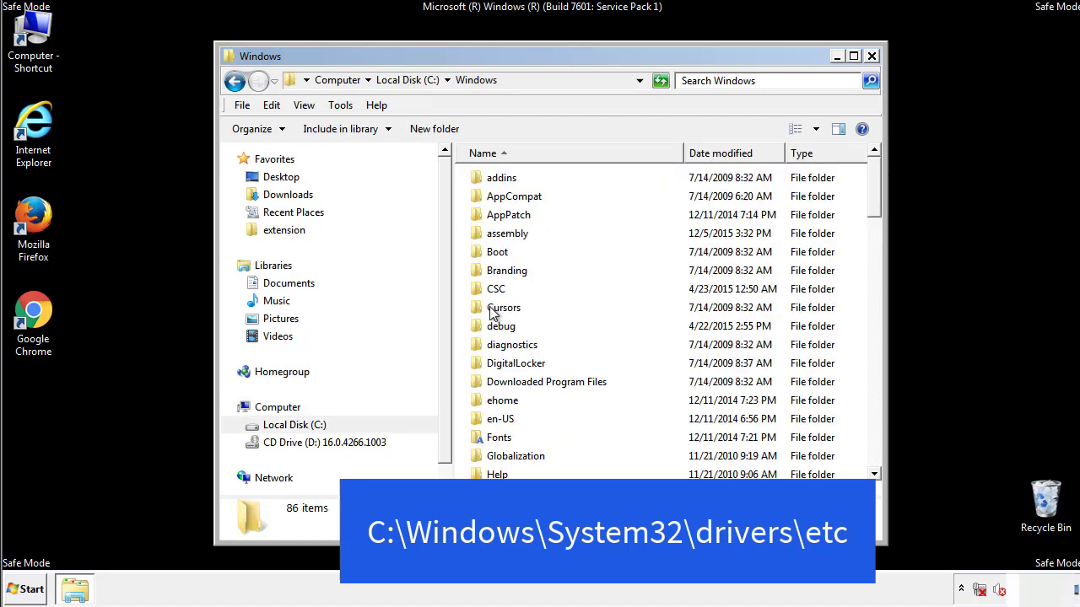
pyautogui.scroll(-2, 496, 378)
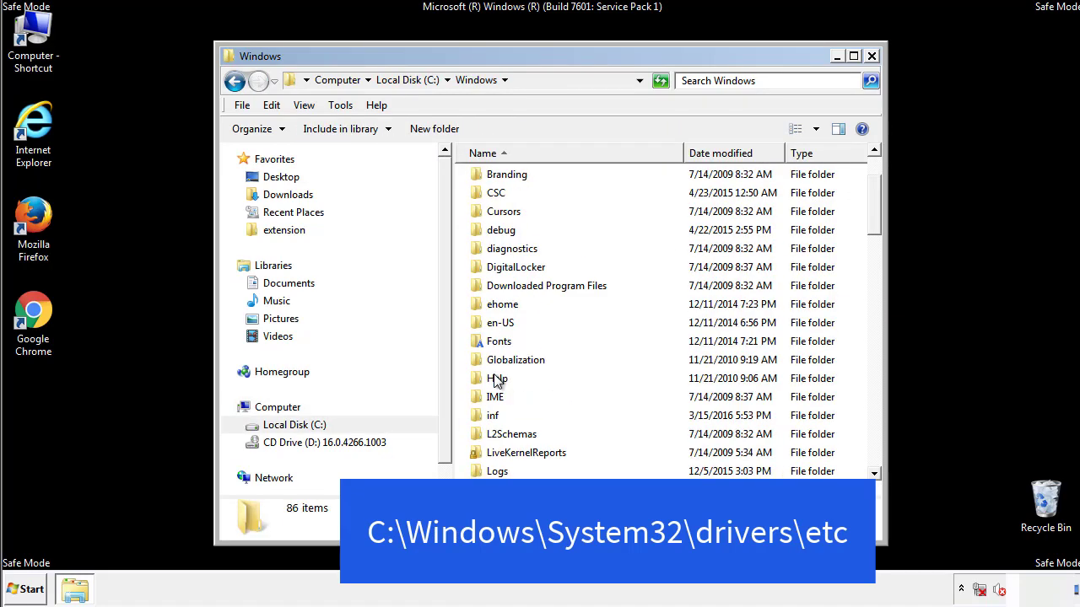
pyautogui.scroll(-7, 496, 382)
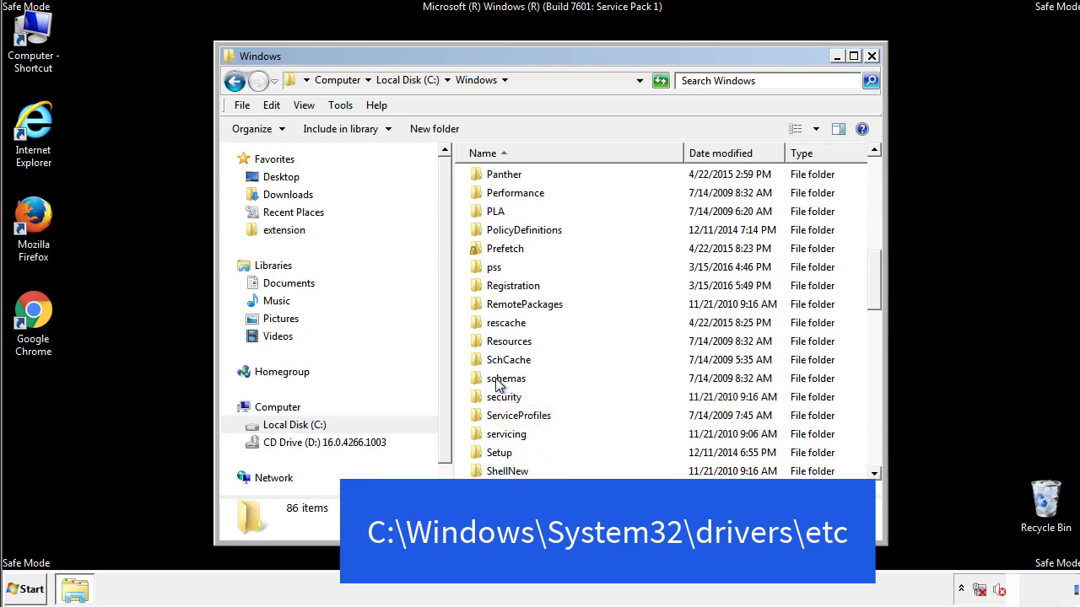
pyautogui.scroll(-2, 496, 381)
pyautogui.doubleClick(510, 436)
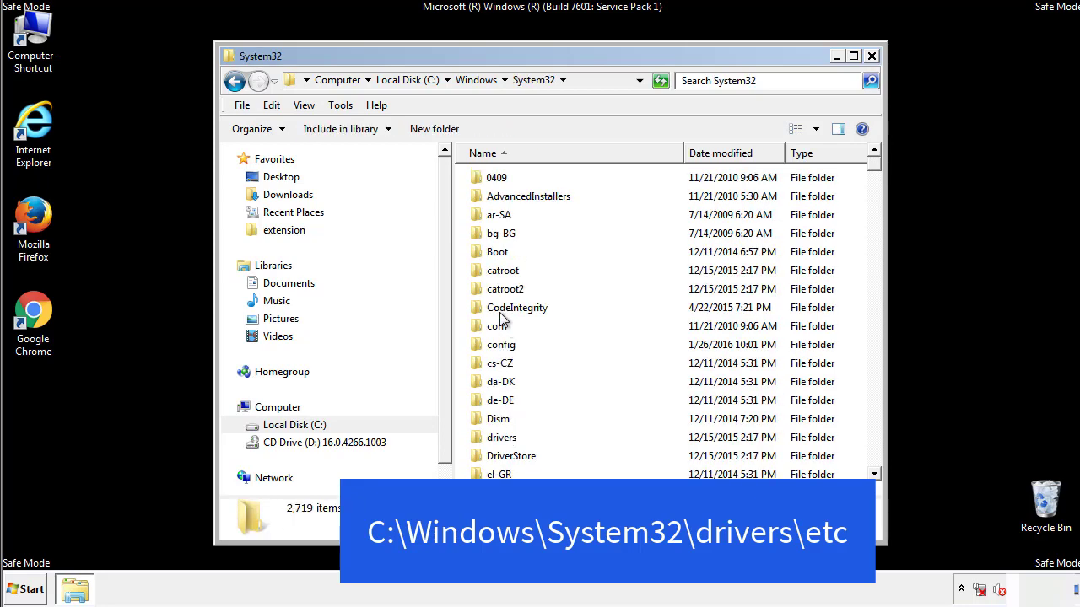
pyautogui.doubleClick(501, 439)
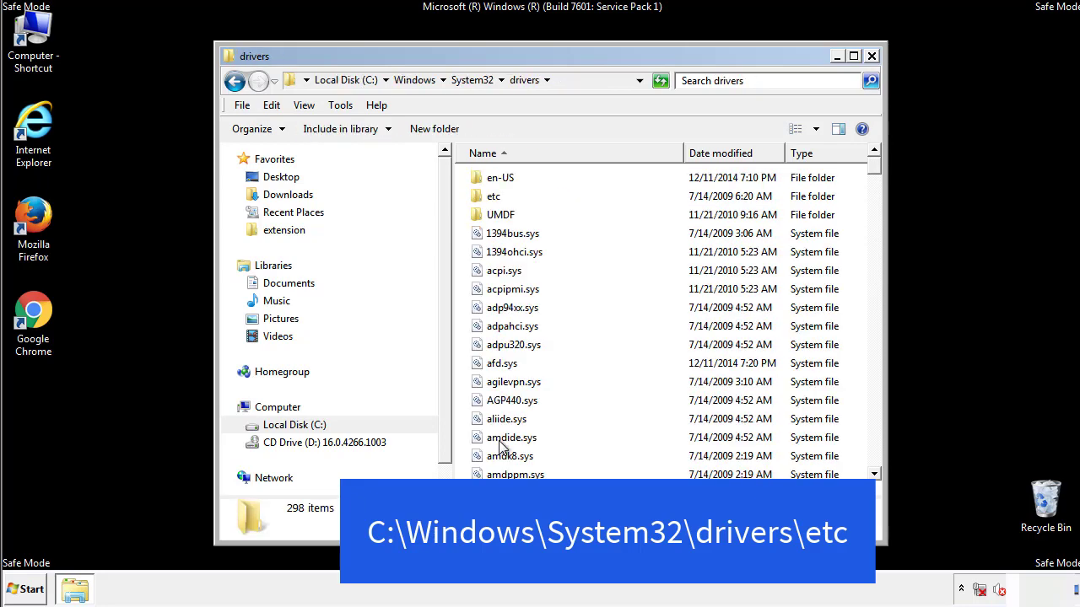
pyautogui.doubleClick(487, 201)
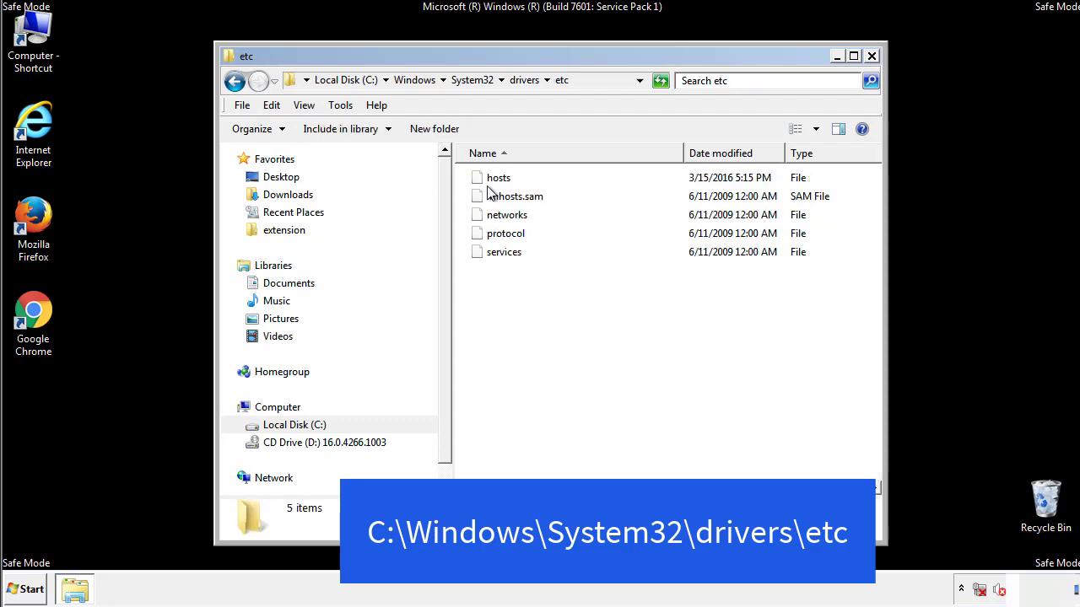
# Step: Open the hosts file with Notepad and move its window fully into view
pyautogui.doubleClick(492, 180)
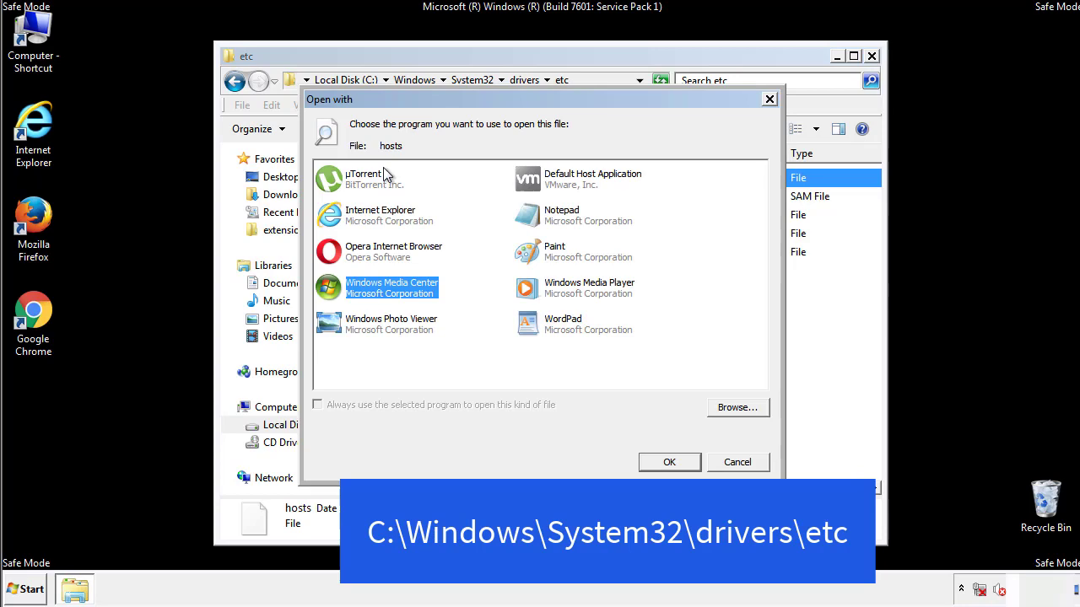
pyautogui.click(547, 221)
pyautogui.click(668, 463)
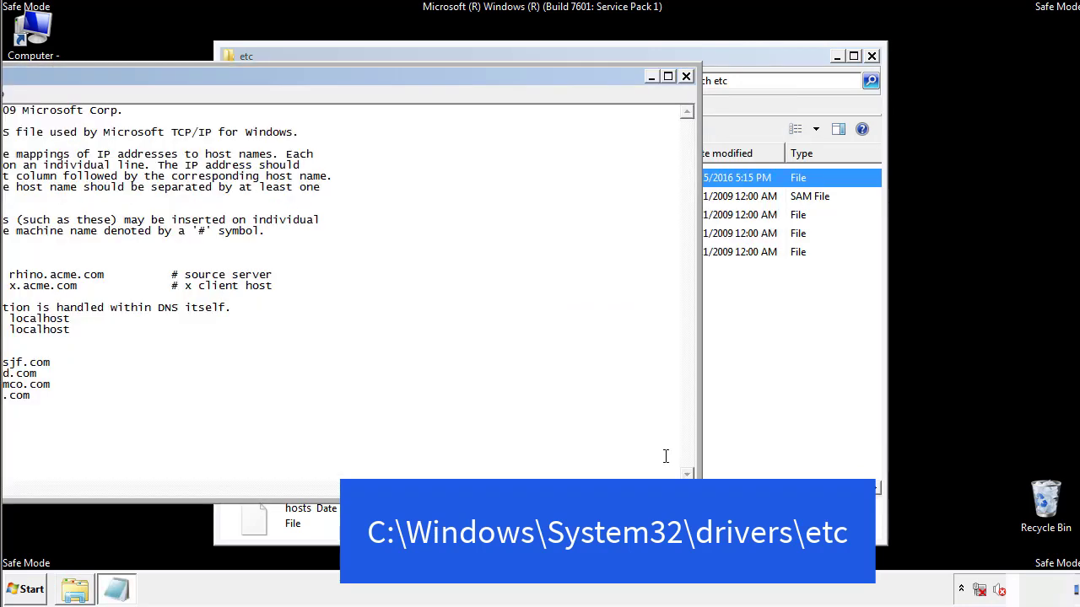
pyautogui.moveTo(445, 83); pyautogui.dragTo(687, 99)
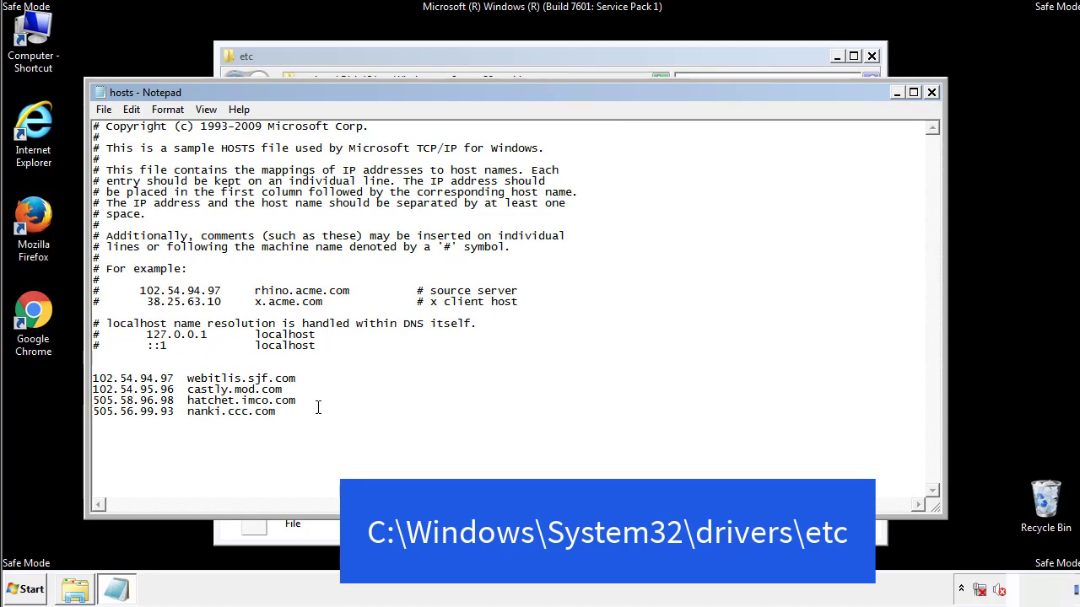
# Step: Delete the four IP address entries below the localhost lines, save the hosts file, and close it and its folder
pyautogui.moveTo(302, 412); pyautogui.dragTo(114, 375)
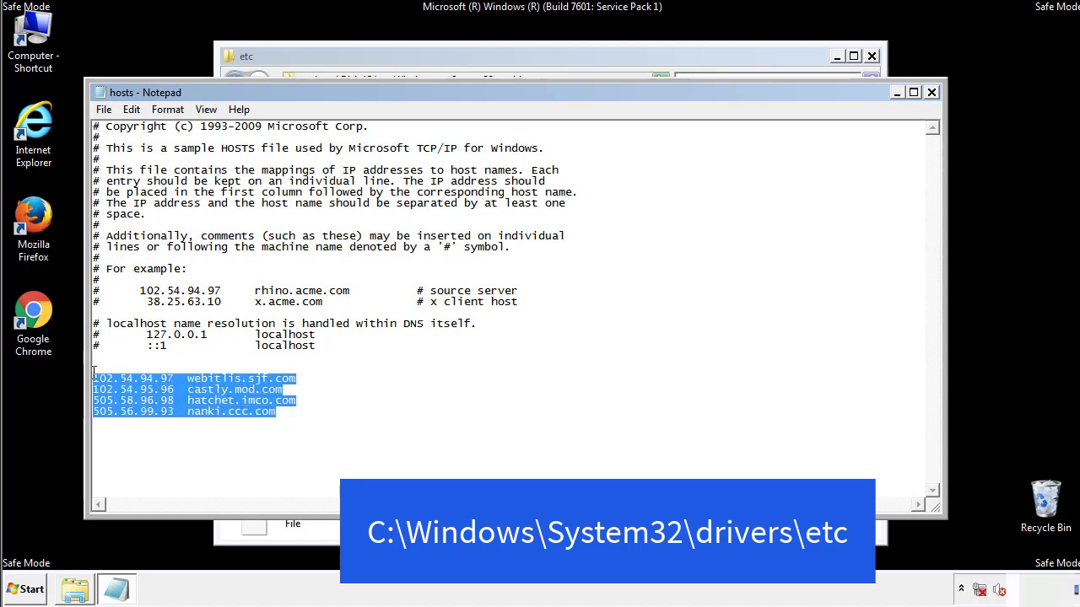
pyautogui.press('Delete')
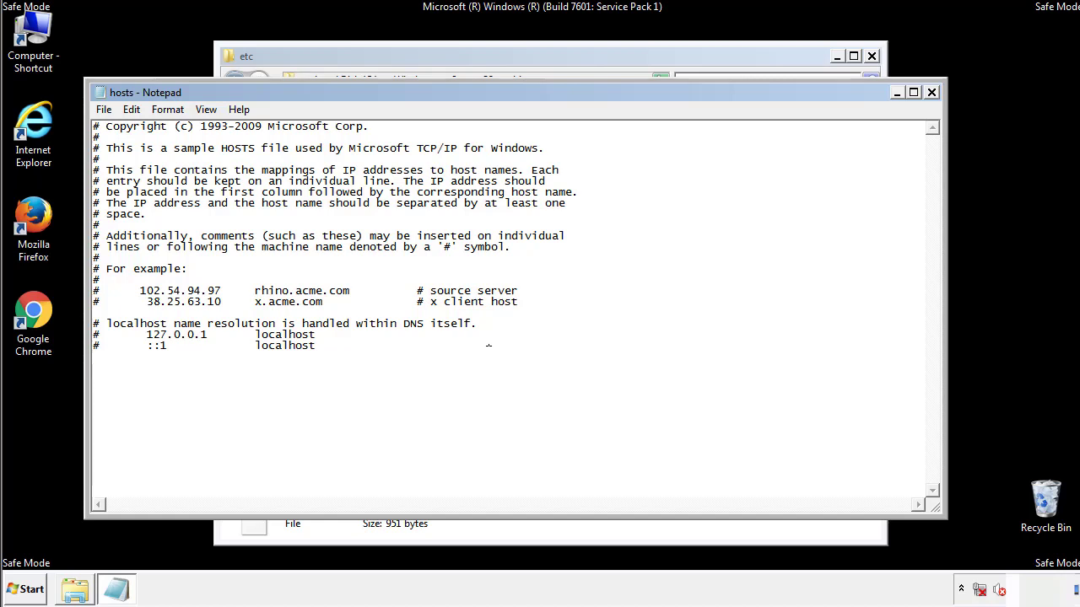
pyautogui.click(932, 94)
pyautogui.click(475, 307)
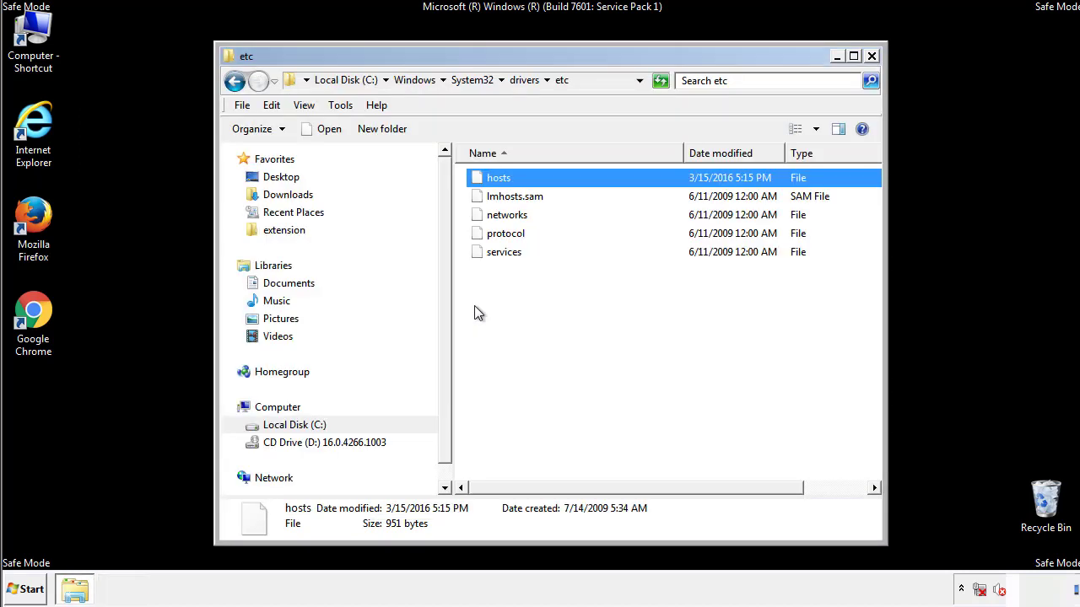
pyautogui.click(474, 307)
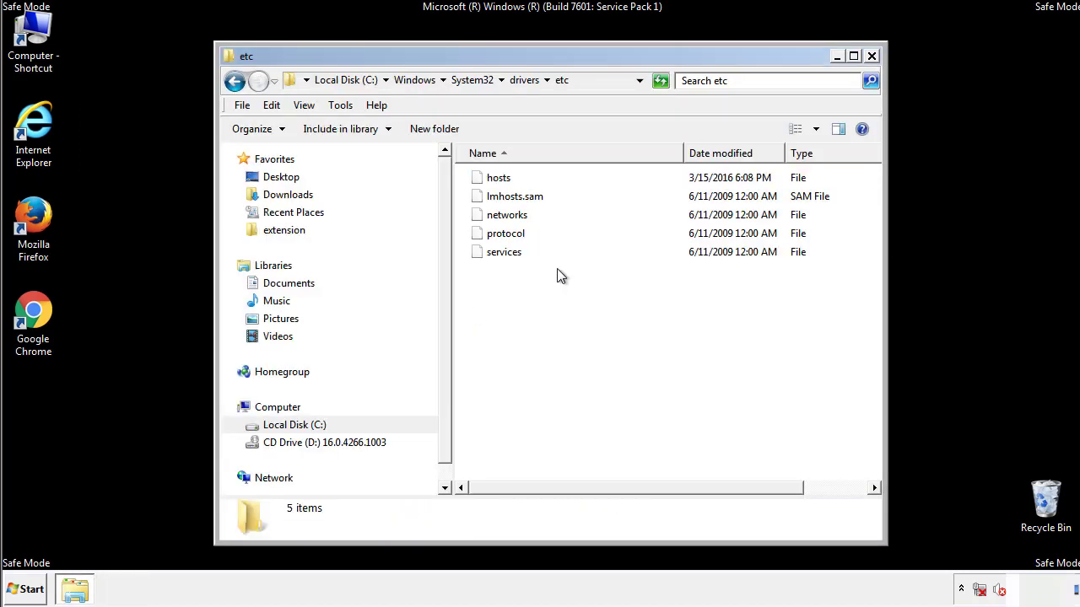
pyautogui.click(871, 57)
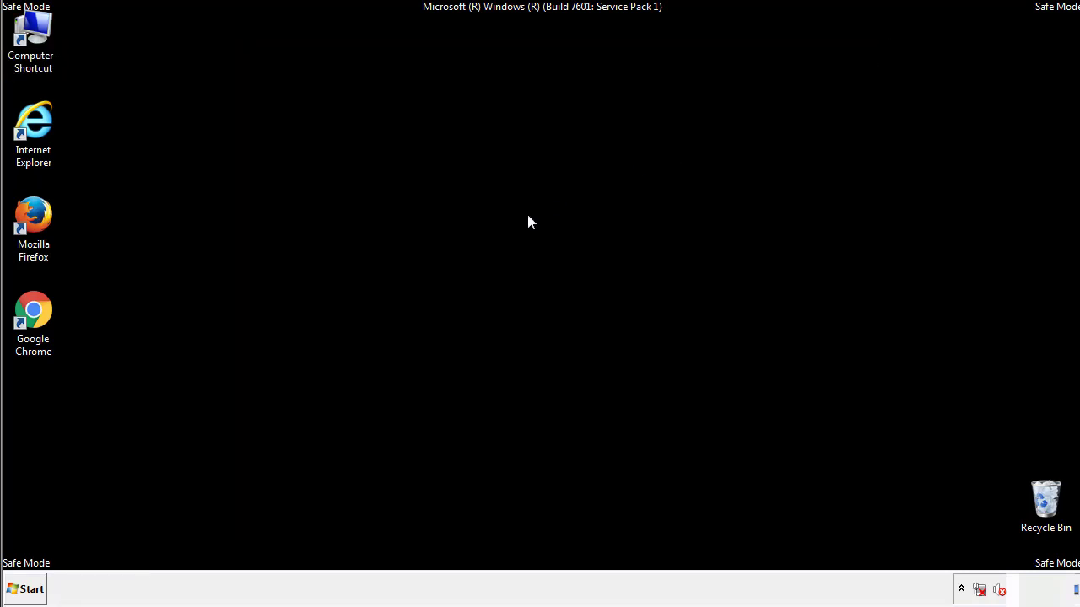
# Step: Open the Startup folder from the list of all programs
pyautogui.click(31, 589)
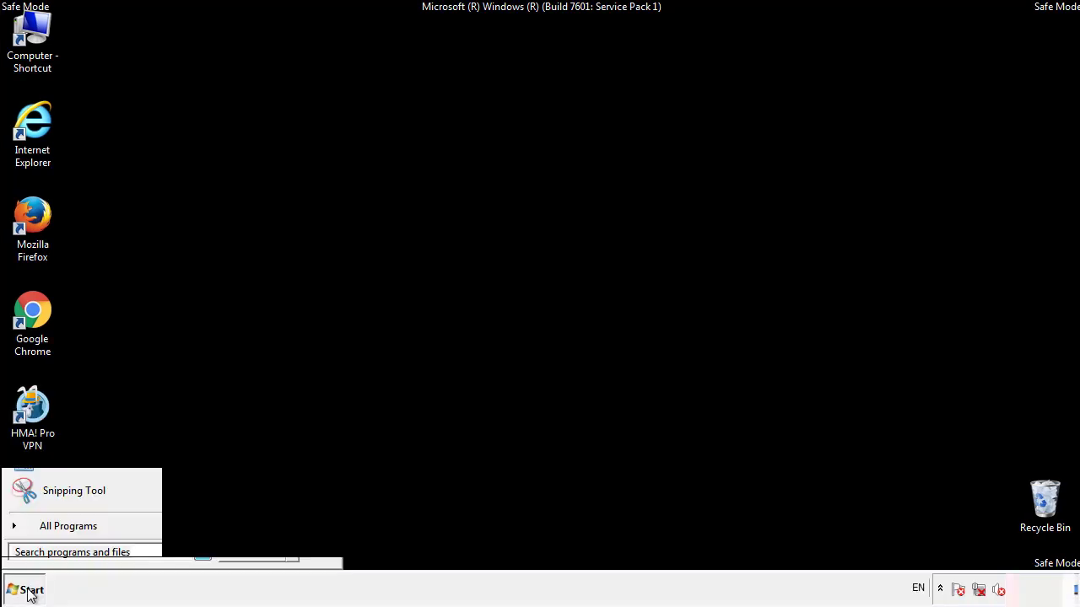
pyautogui.click(48, 532)
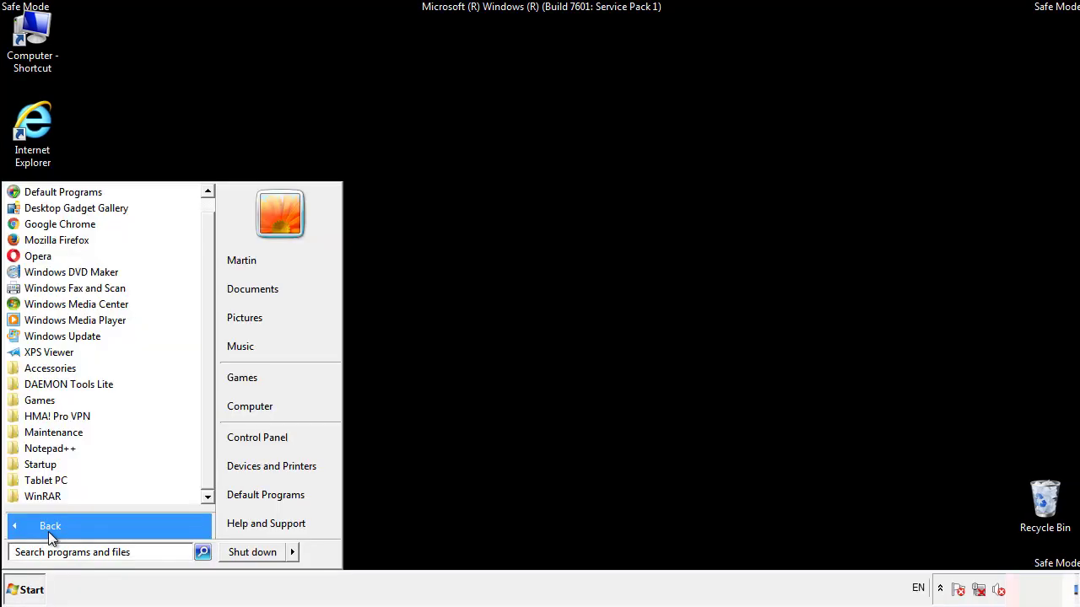
pyautogui.rightClick(42, 463)
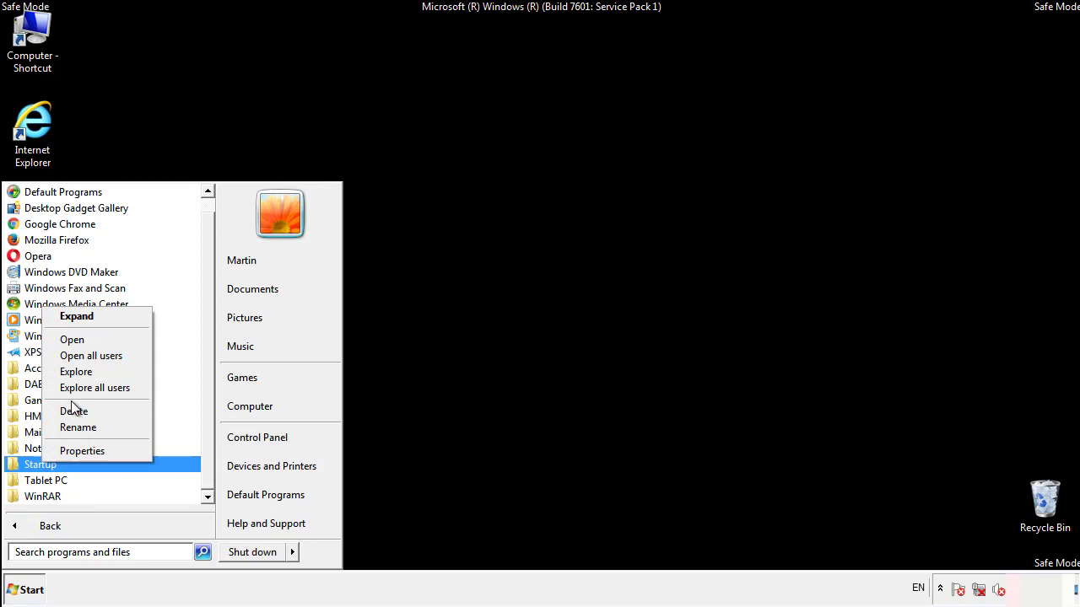
pyautogui.click(82, 339)
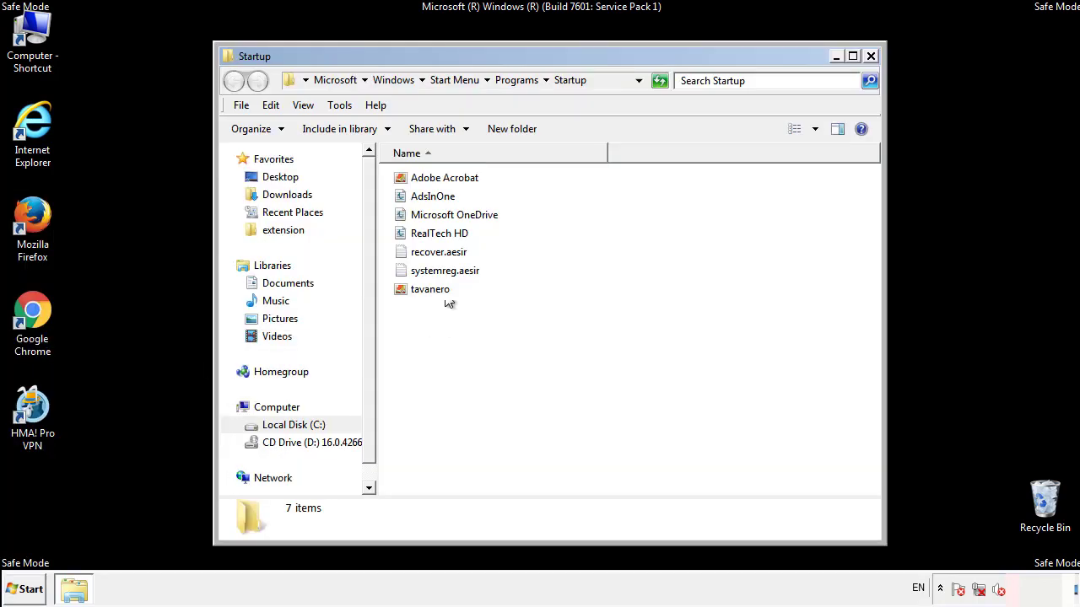
# Step: Delete the AdsInOne, recover.aesir, systemreg.aesir and tavanero files from the Startup folder, and close the folder
pyautogui.click(440, 199)
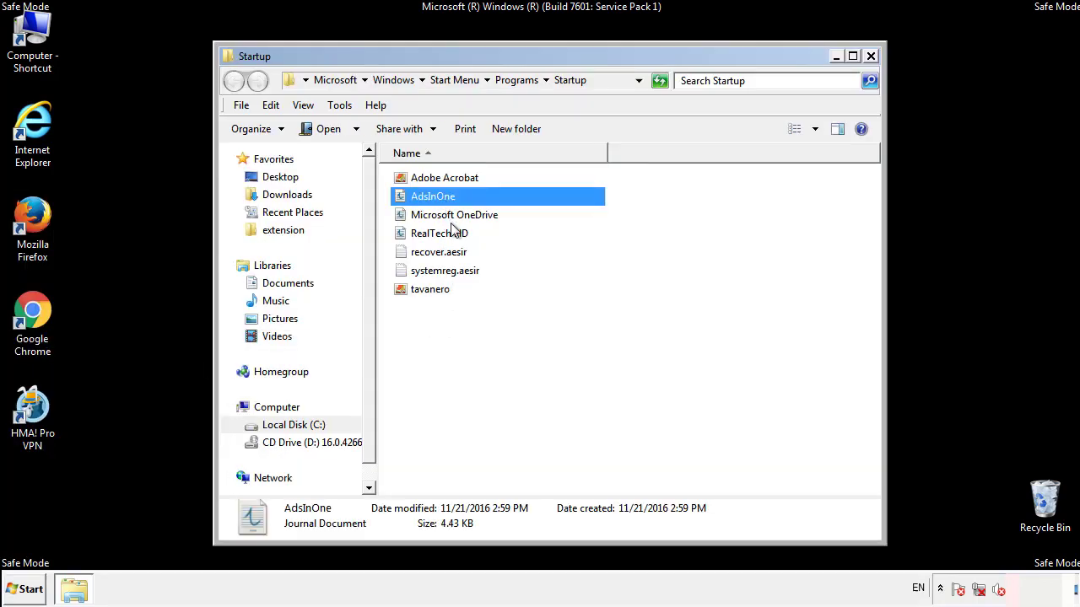
pyautogui.keyDown('ctrl'); pyautogui.click(440, 254); pyautogui.keyUp('ctrl')
pyautogui.keyDown('ctrl'); pyautogui.click(448, 271); pyautogui.keyUp('ctrl')
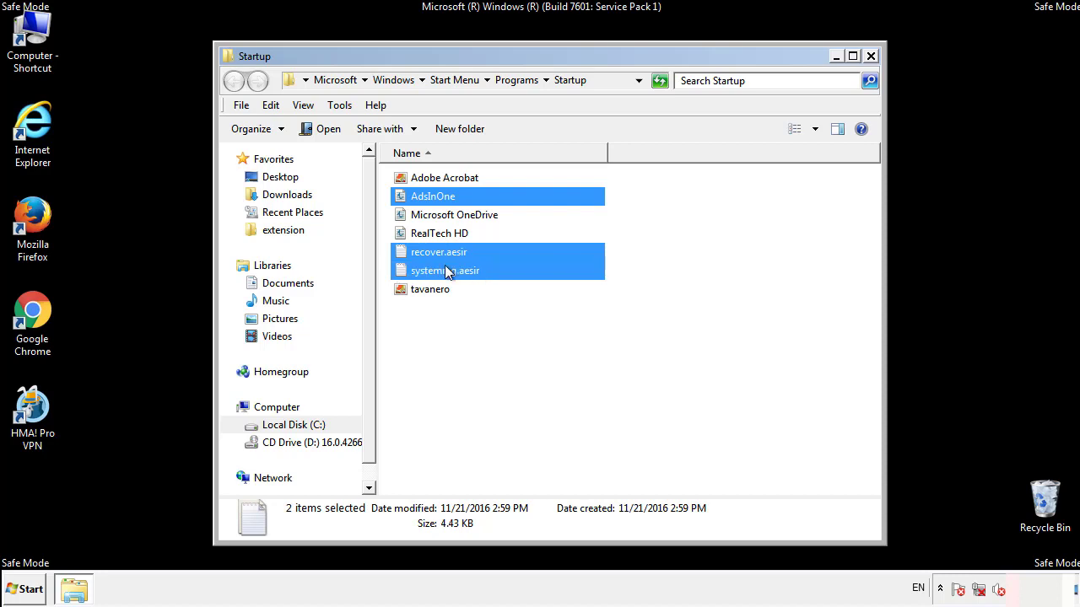
pyautogui.keyDown('ctrl'); pyautogui.click(432, 290); pyautogui.keyUp('ctrl')
pyautogui.rightClick(428, 290)
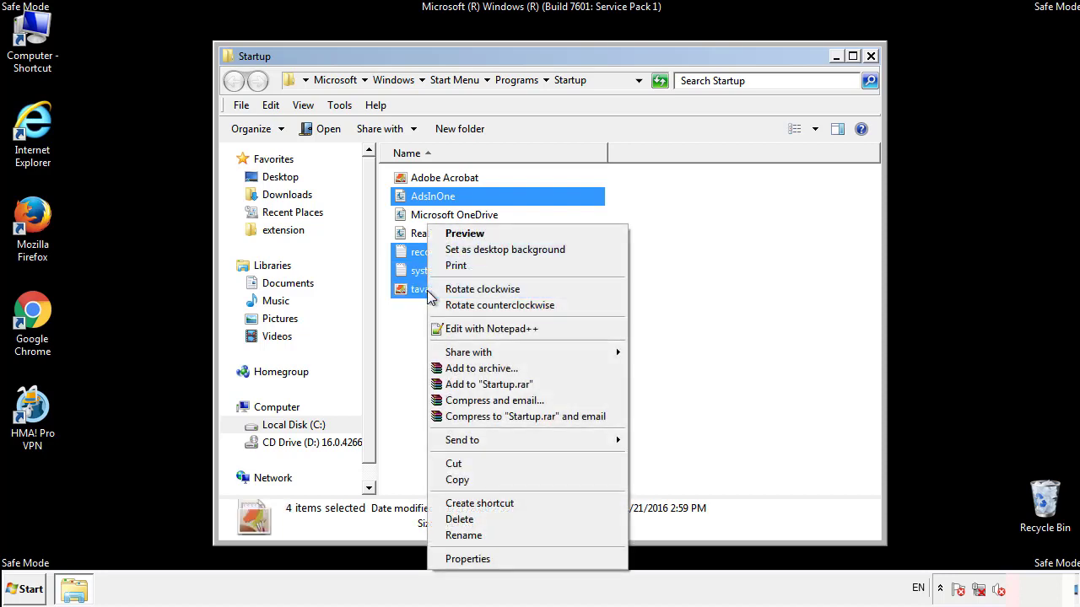
pyautogui.click(451, 518)
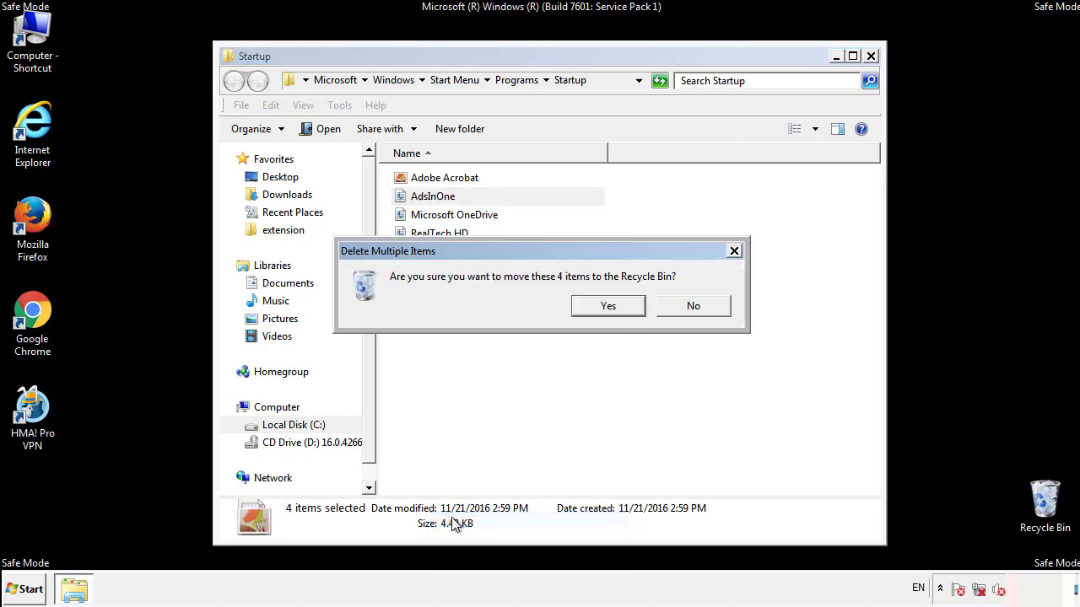
pyautogui.click(598, 306)
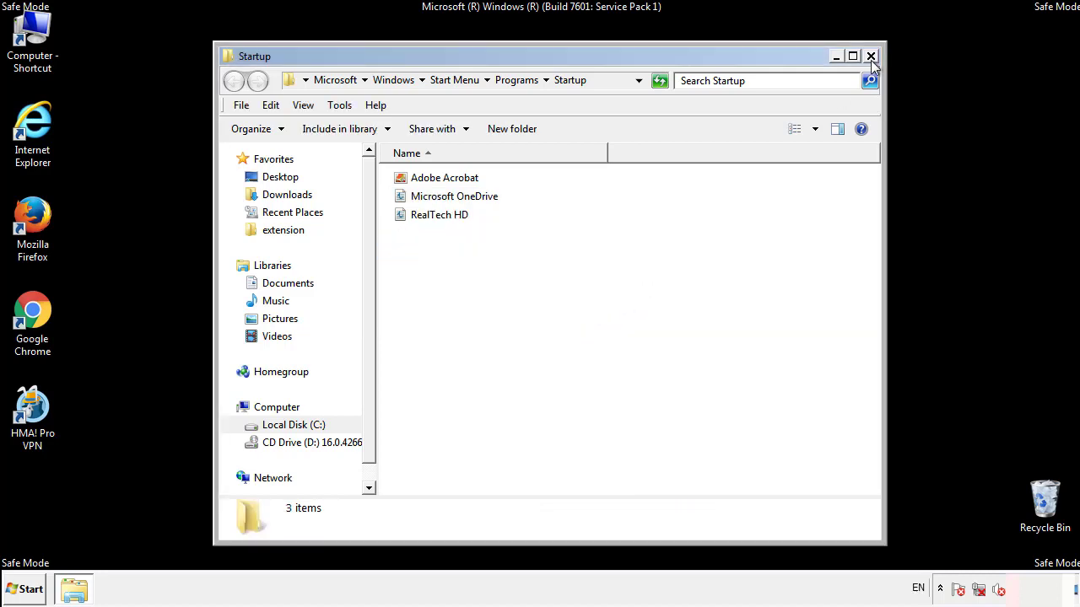
pyautogui.click(873, 64)
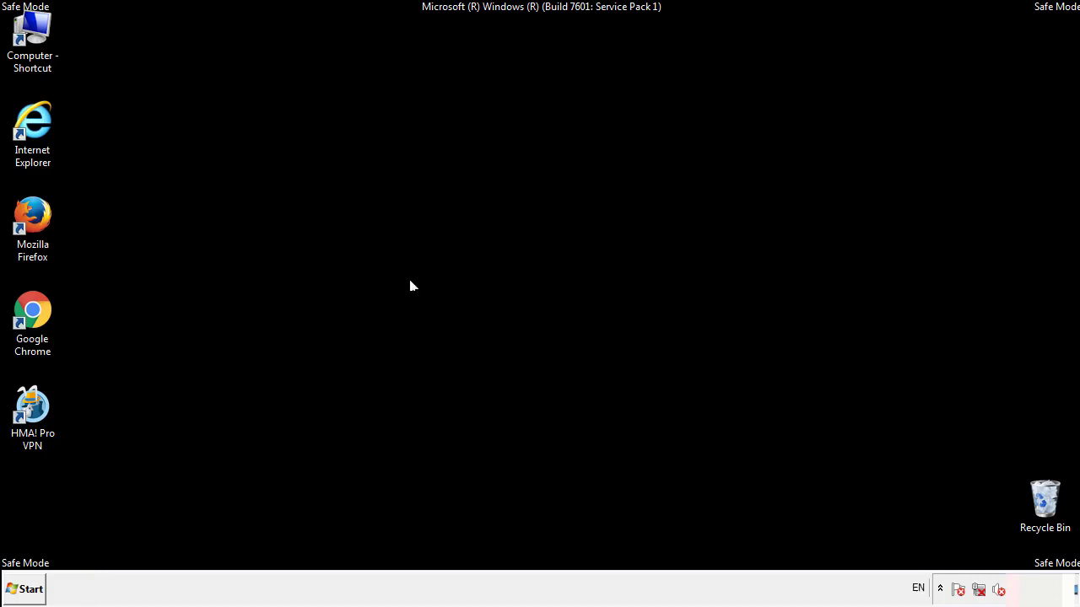
# Step: Search for regedit and launch the Registry Editor
pyautogui.click(26, 593)
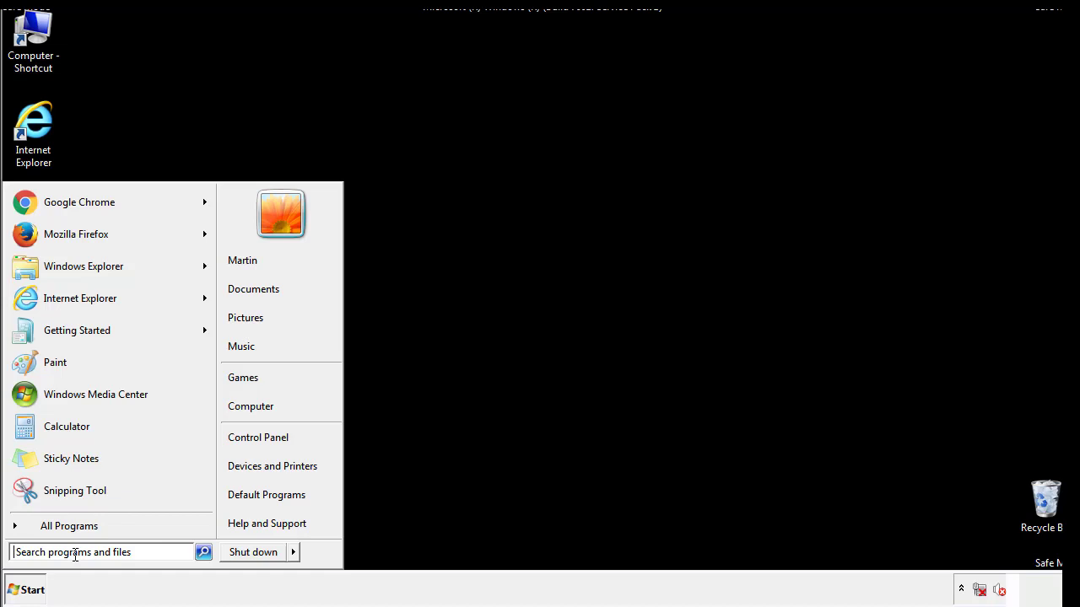
pyautogui.write('reged')
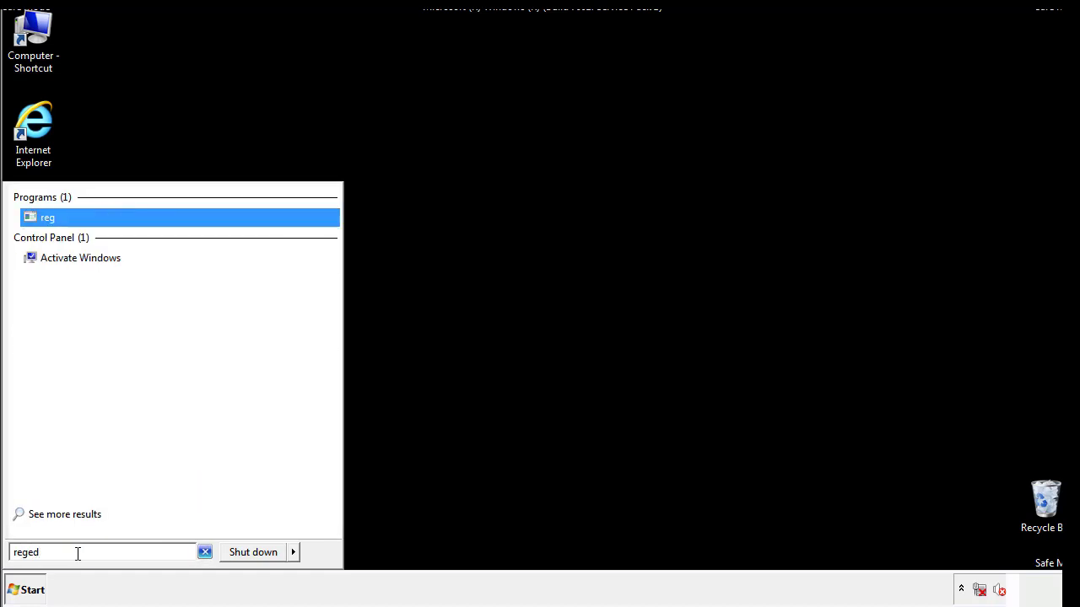
pyautogui.write('it')
pyautogui.press('Return')
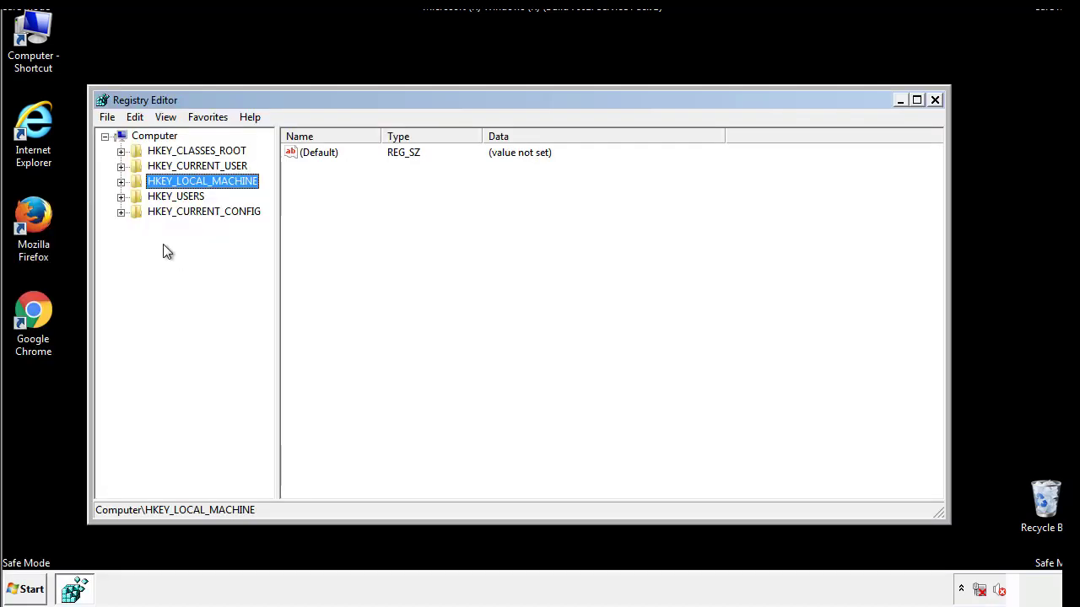
# Step: Browse to the registry key HKEY_LOCAL_MACHINE\SOFTWARE\Microsoft\Windows\CurrentVersion\Run
pyautogui.click(121, 183)
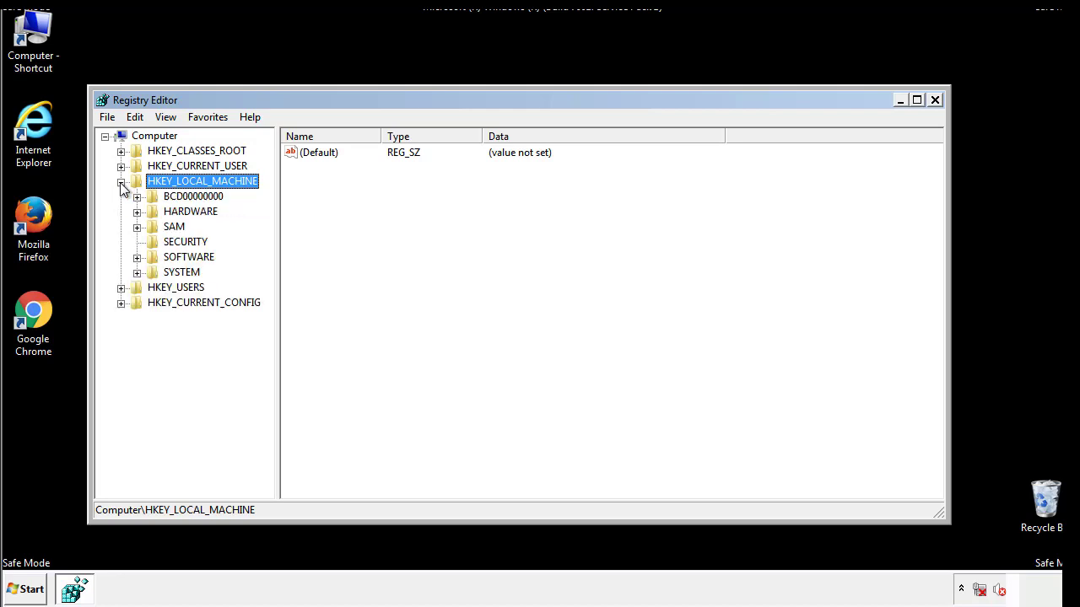
pyautogui.click(137, 258)
pyautogui.moveTo(265, 249); pyautogui.dragTo(267, 281)
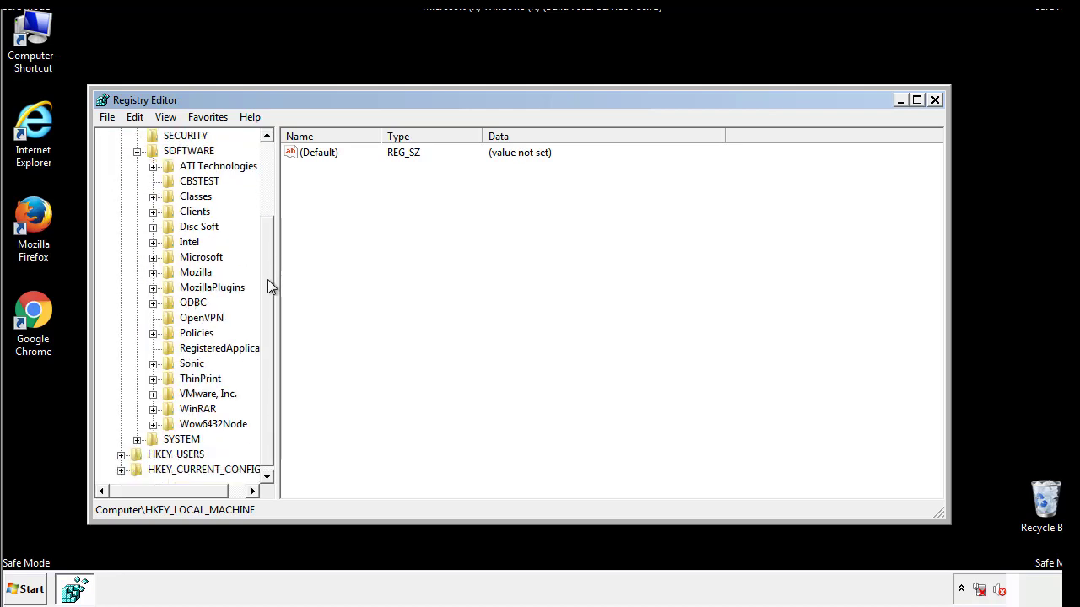
pyautogui.click(153, 258)
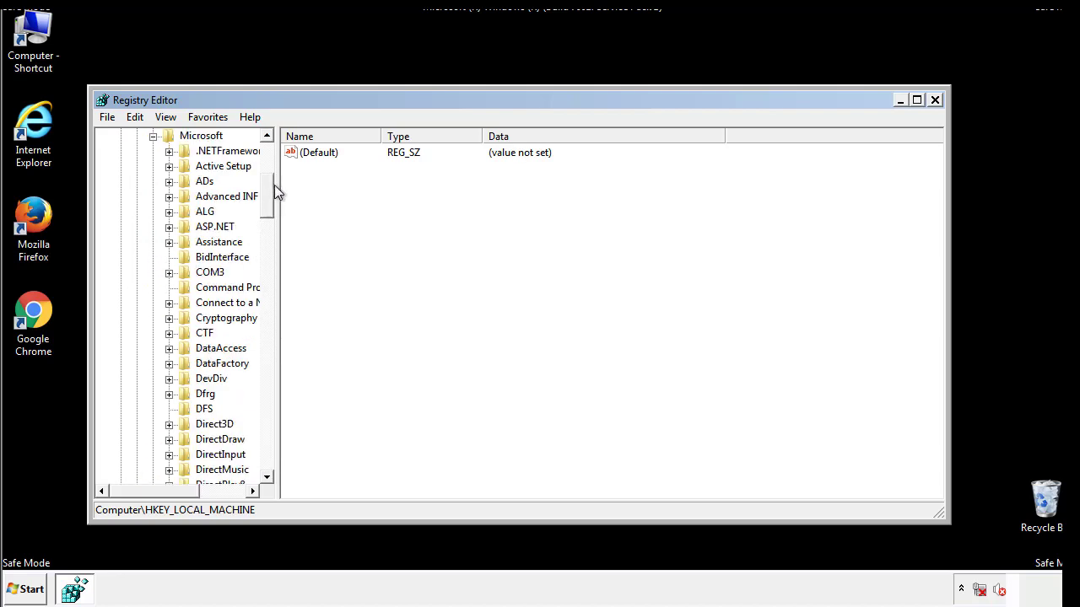
pyautogui.moveTo(268, 212)
pyautogui.mouseDown()
pyautogui.moveTo(268, 447)
pyautogui.moveTo(268, 437)
pyautogui.mouseUp()
pyautogui.click(170, 257)
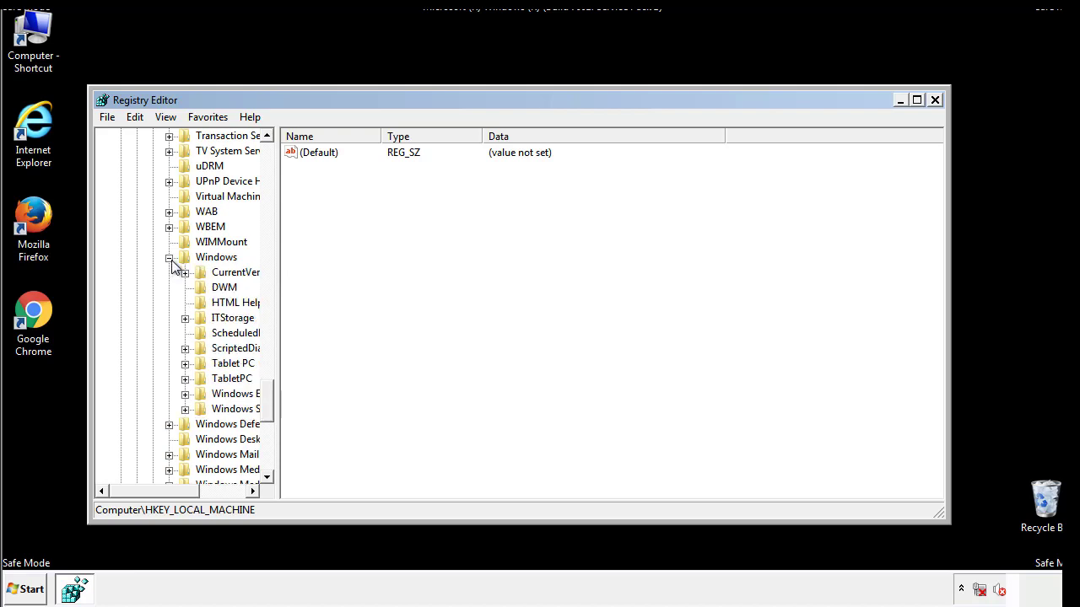
pyautogui.moveTo(147, 493); pyautogui.dragTo(179, 496)
pyautogui.click(138, 273)
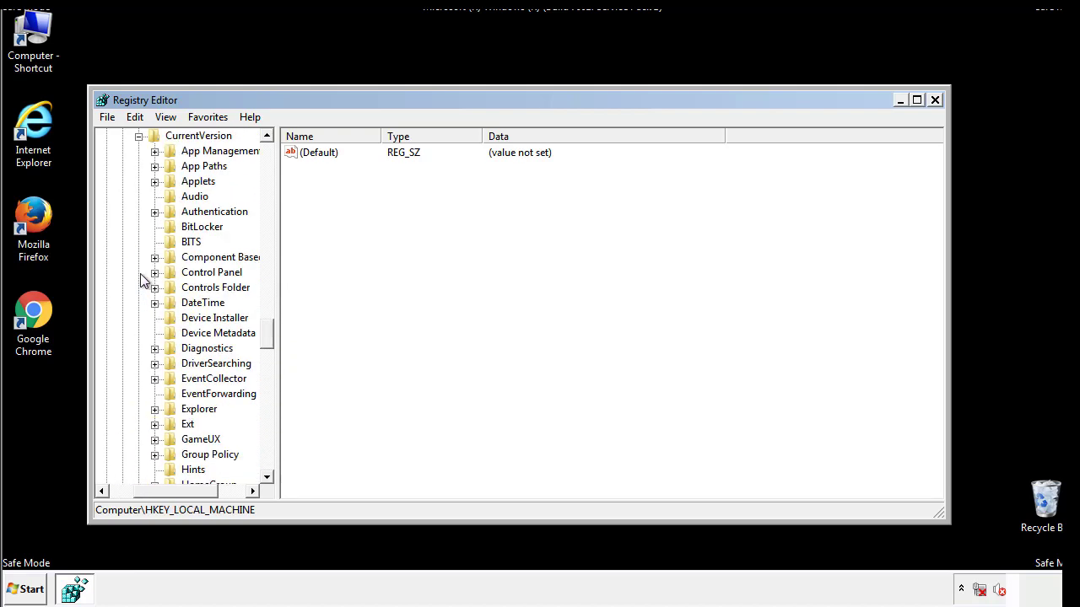
pyautogui.moveTo(274, 333); pyautogui.dragTo(267, 391)
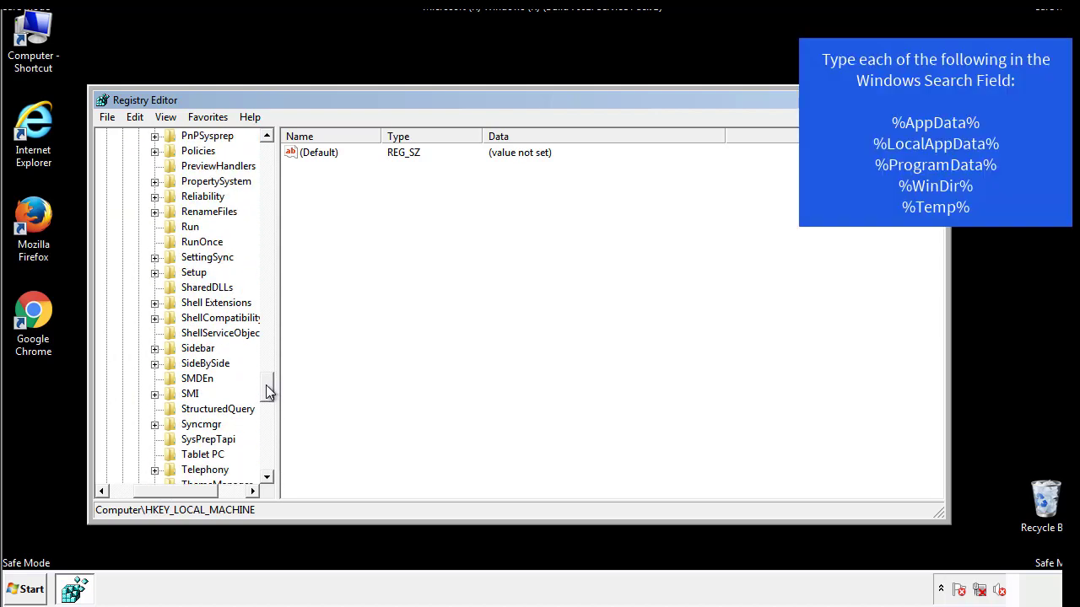
pyautogui.click(188, 227)
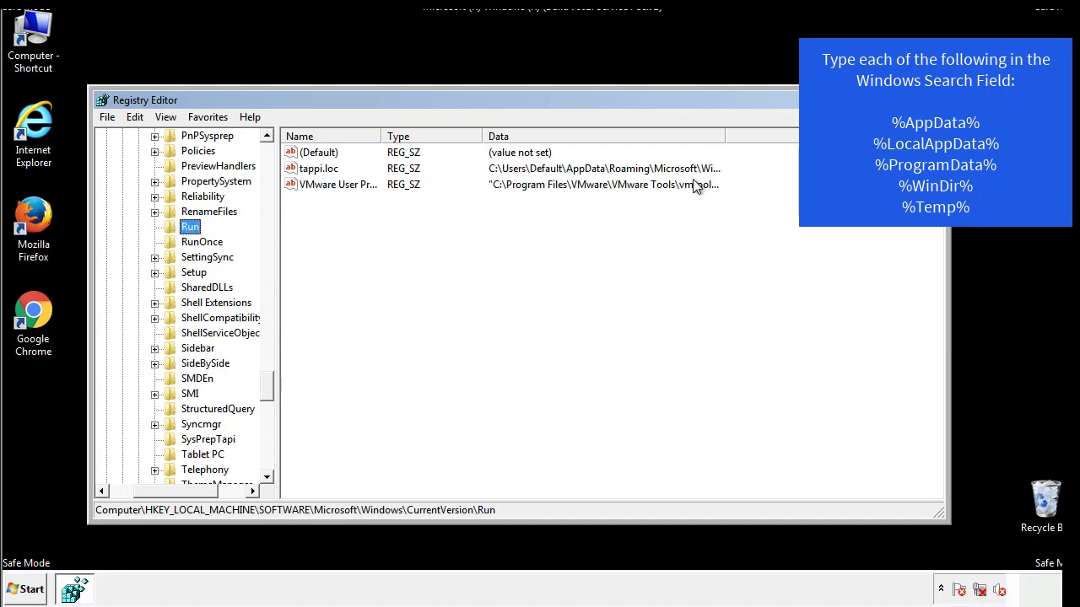
# Step: Permanently delete the suspicious tappi.loc value from the Run key
pyautogui.click(323, 173)
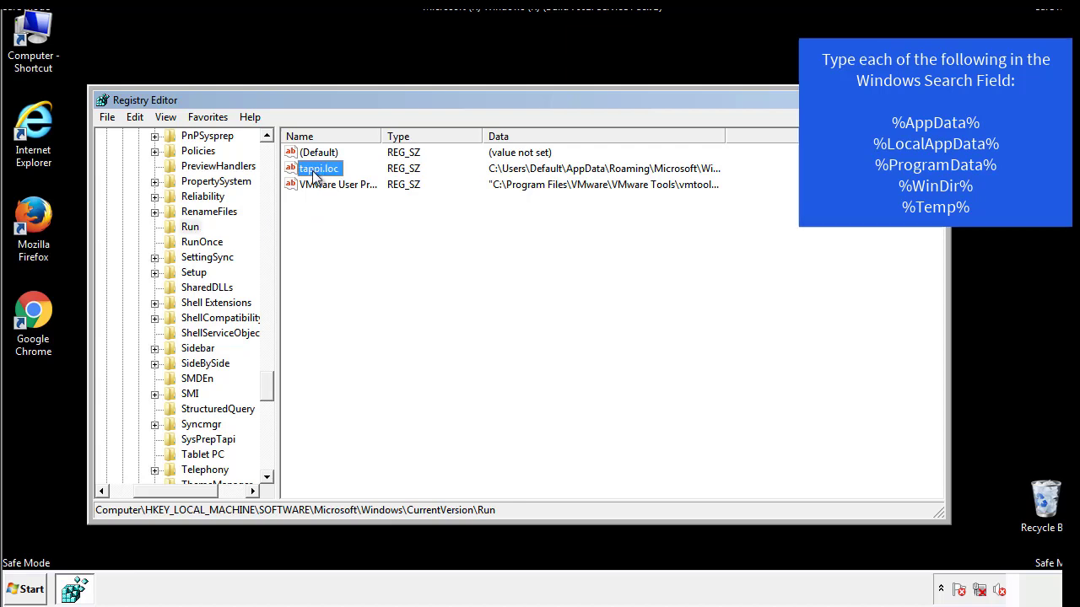
pyautogui.rightClick(312, 171)
pyautogui.click(336, 220)
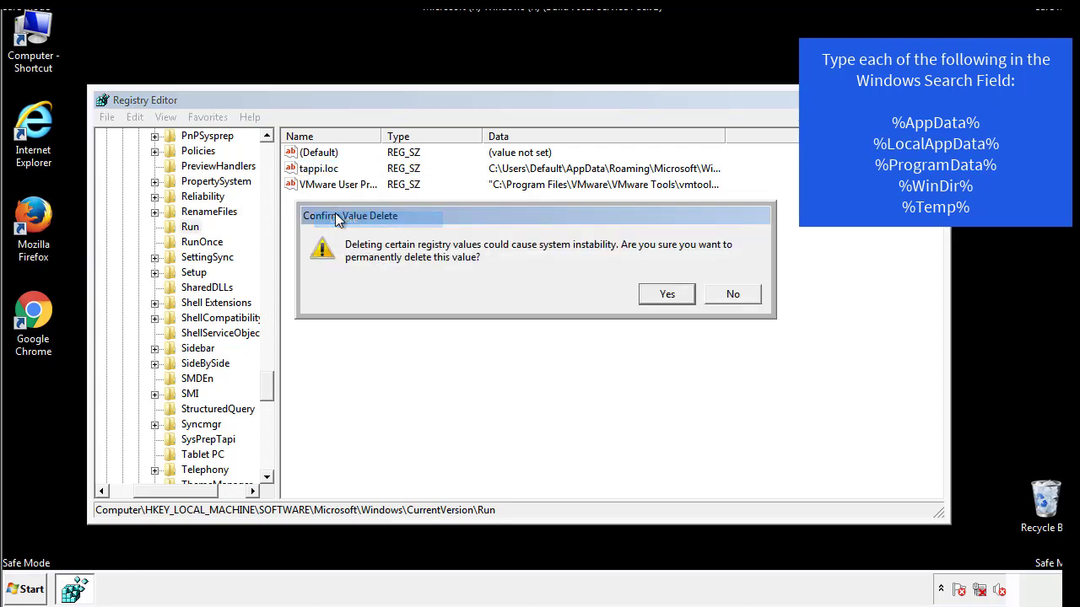
pyautogui.click(658, 296)
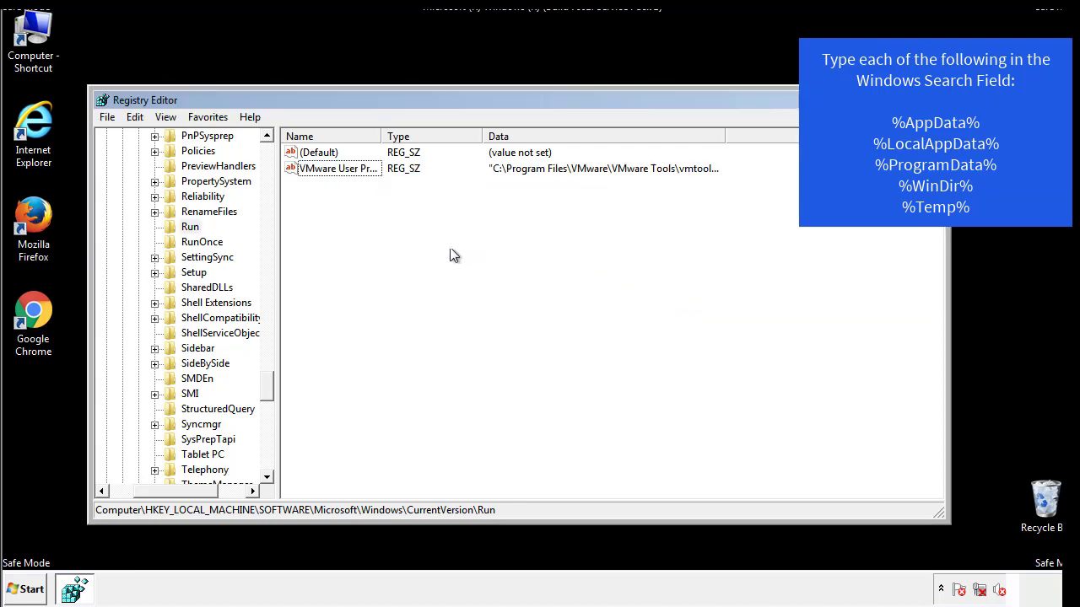
# Step: Collapse the whole HKEY_LOCAL_MACHINE branch of the registry tree
pyautogui.moveTo(267, 381); pyautogui.dragTo(268, 465)
pyautogui.moveTo(168, 498); pyautogui.dragTo(132, 503)
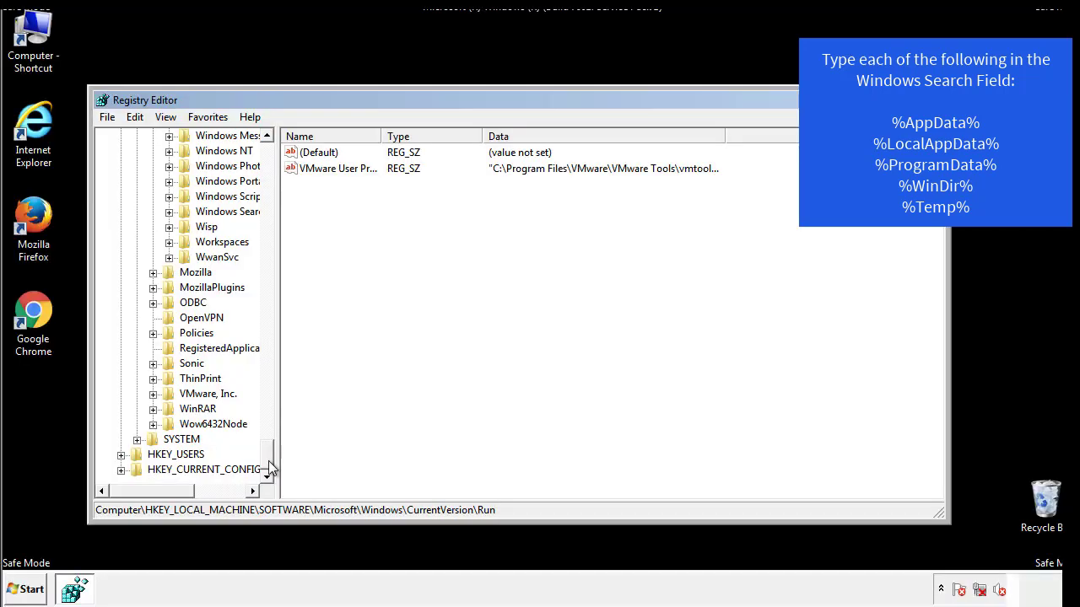
pyautogui.moveTo(268, 462); pyautogui.dragTo(275, 160)
pyautogui.click(121, 182)
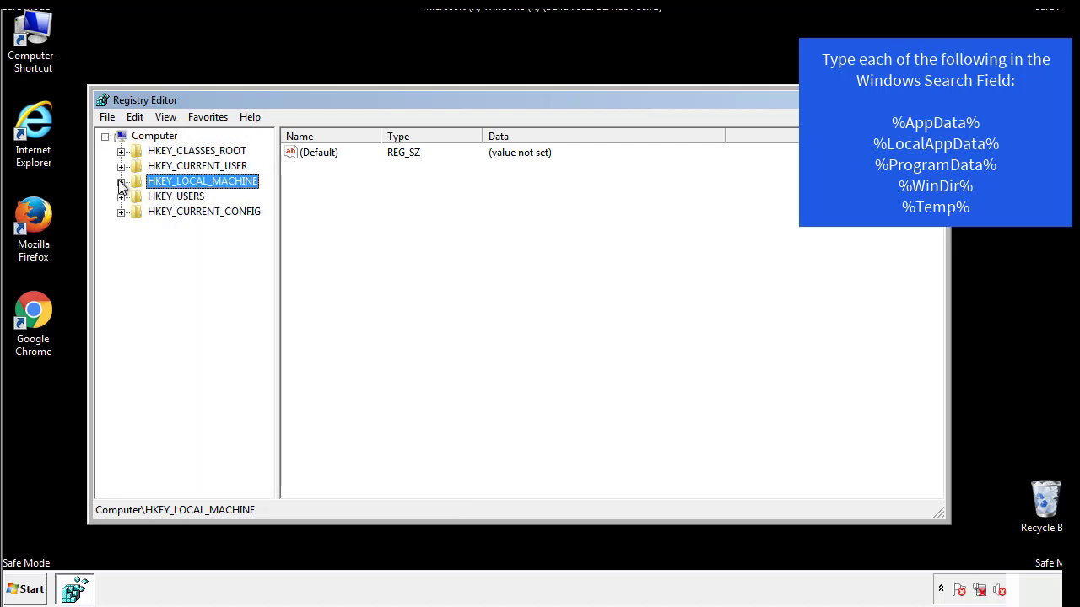
# Step: Browse to HKEY_CURRENT_USER\Software\Microsoft\Windows\CurrentVersion\Run and check its values for suspicious entries
pyautogui.click(121, 166)
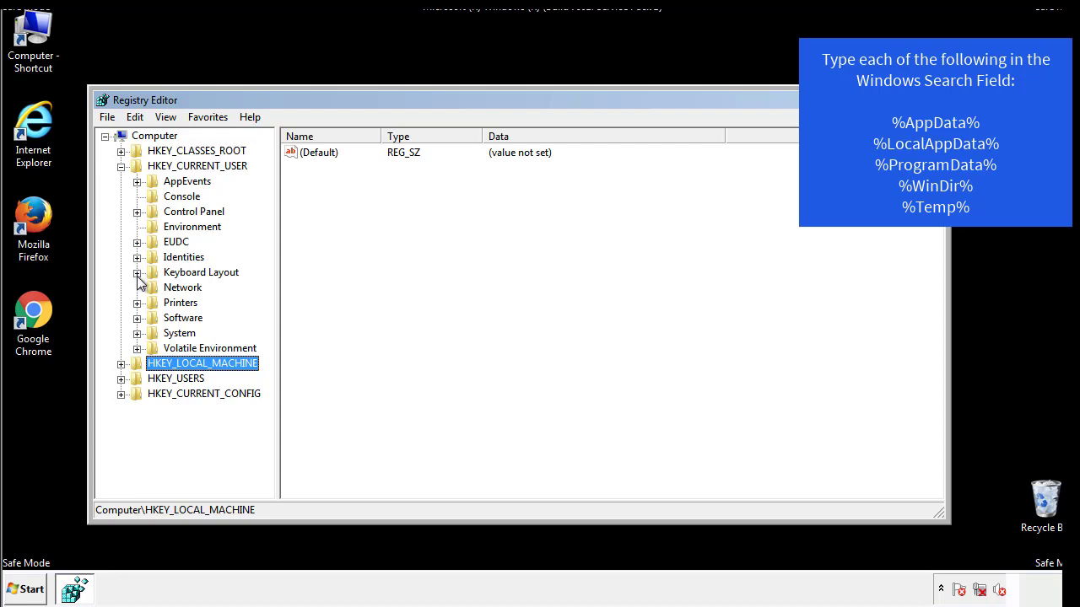
pyautogui.click(137, 318)
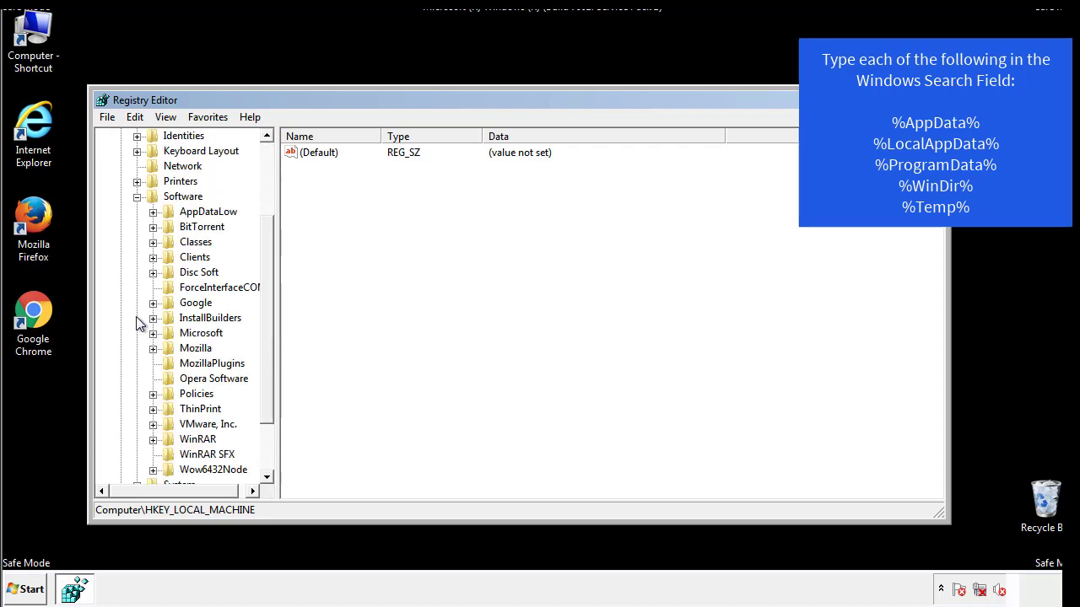
pyautogui.moveTo(265, 306); pyautogui.dragTo(265, 321)
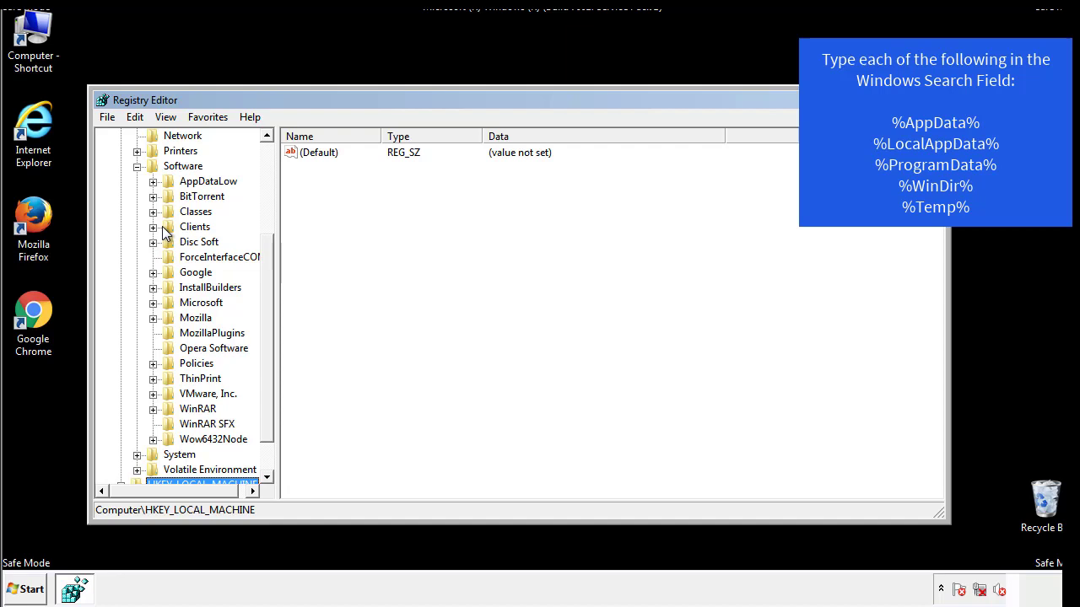
pyautogui.click(154, 304)
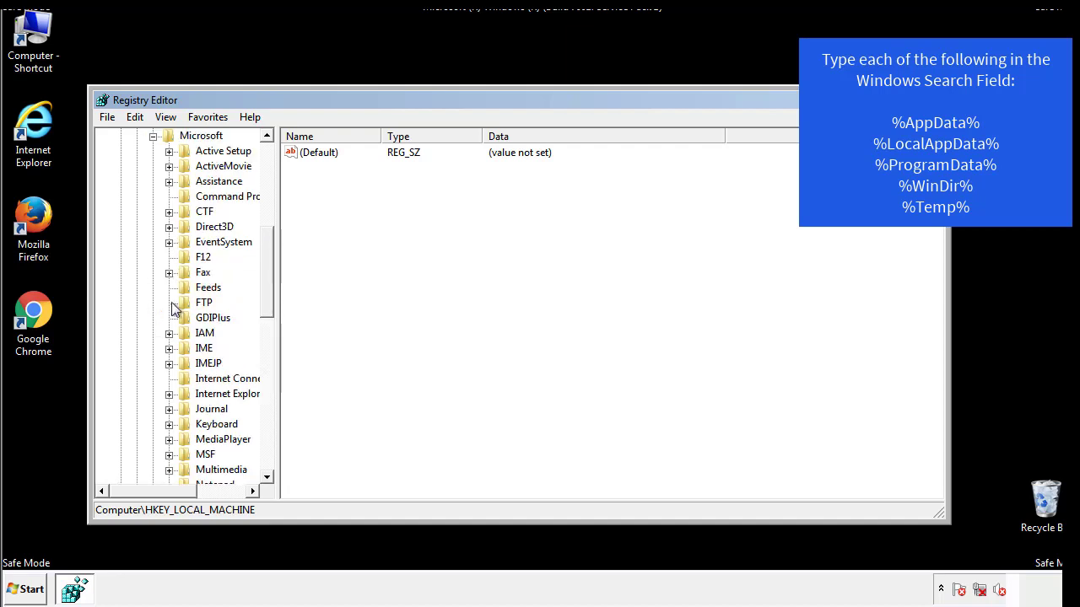
pyautogui.moveTo(266, 253); pyautogui.dragTo(265, 351)
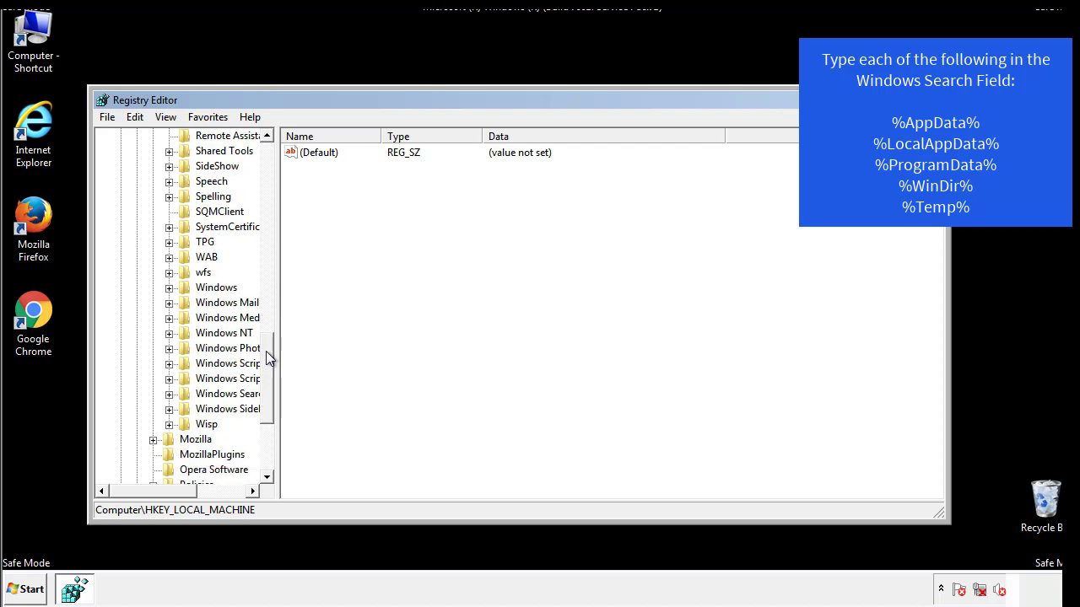
pyautogui.click(169, 287)
pyautogui.click(186, 304)
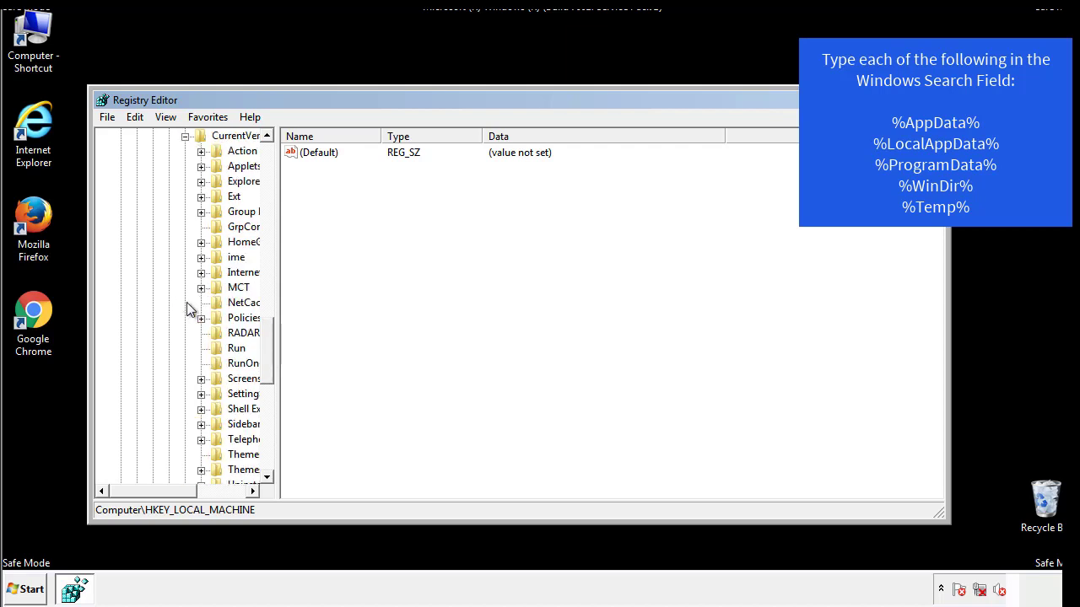
pyautogui.moveTo(163, 495); pyautogui.dragTo(189, 491)
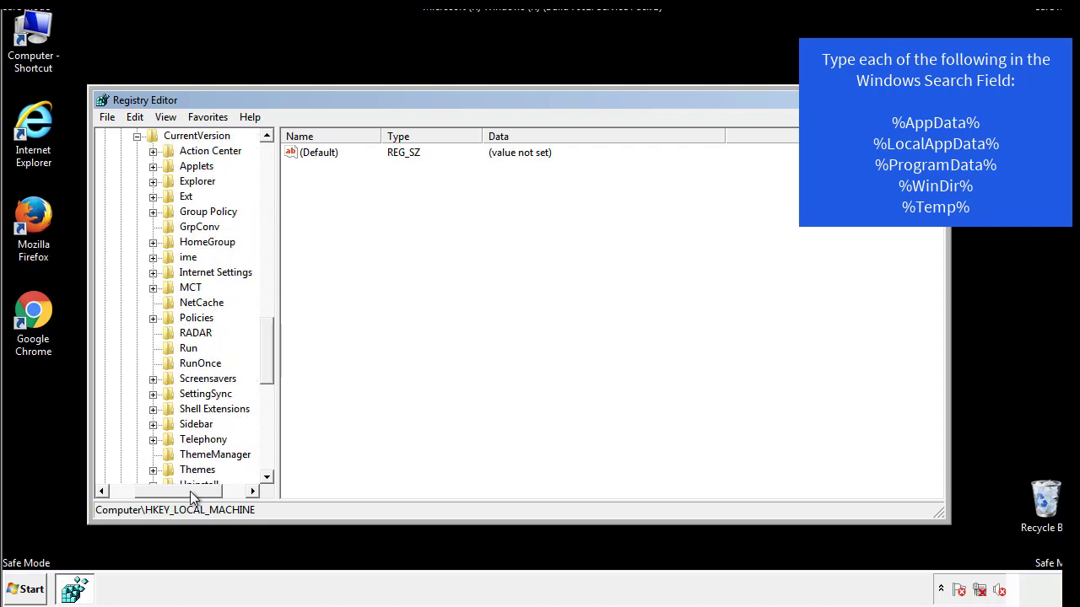
pyautogui.click(185, 349)
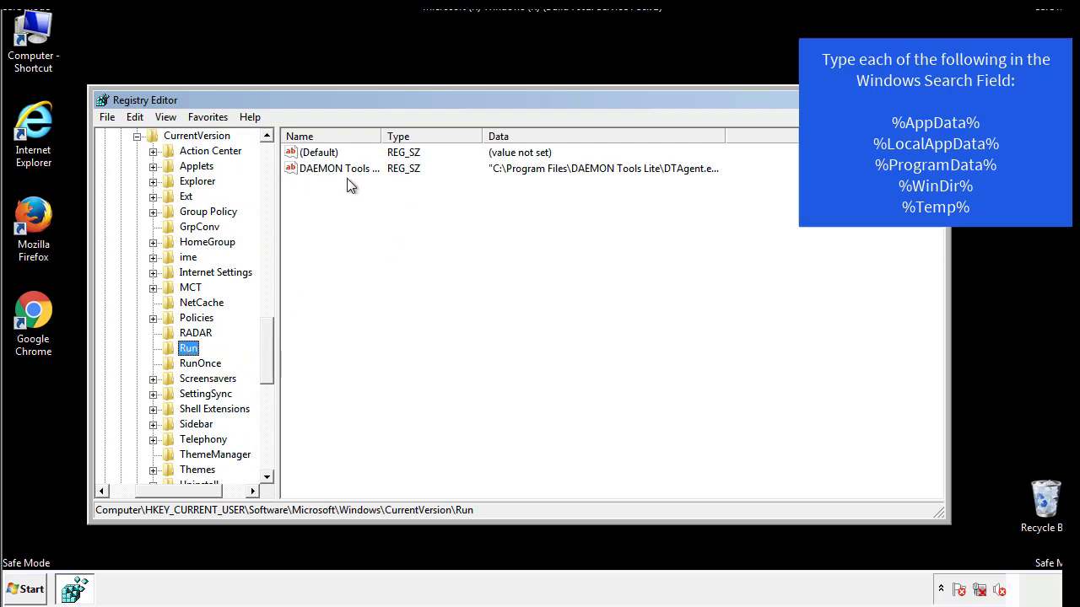
pyautogui.click(473, 197)
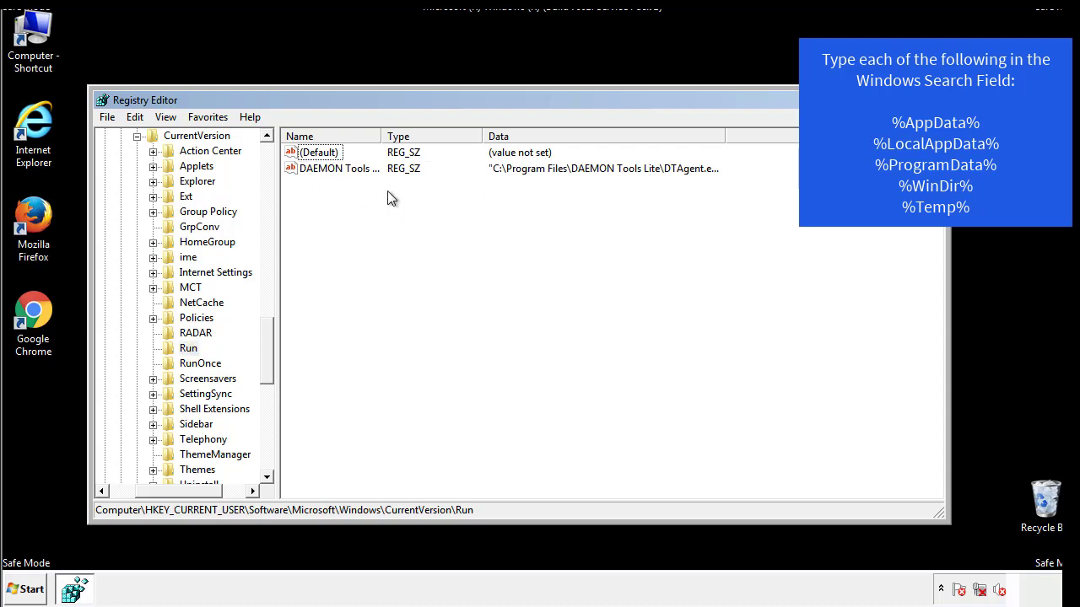
# Step: Collapse the Windows key under HKEY_CURRENT_USER\Software\Microsoft and return to the beginning of the registry tree
pyautogui.moveTo(178, 489); pyautogui.dragTo(155, 490)
pyautogui.moveTo(273, 366); pyautogui.dragTo(267, 352)
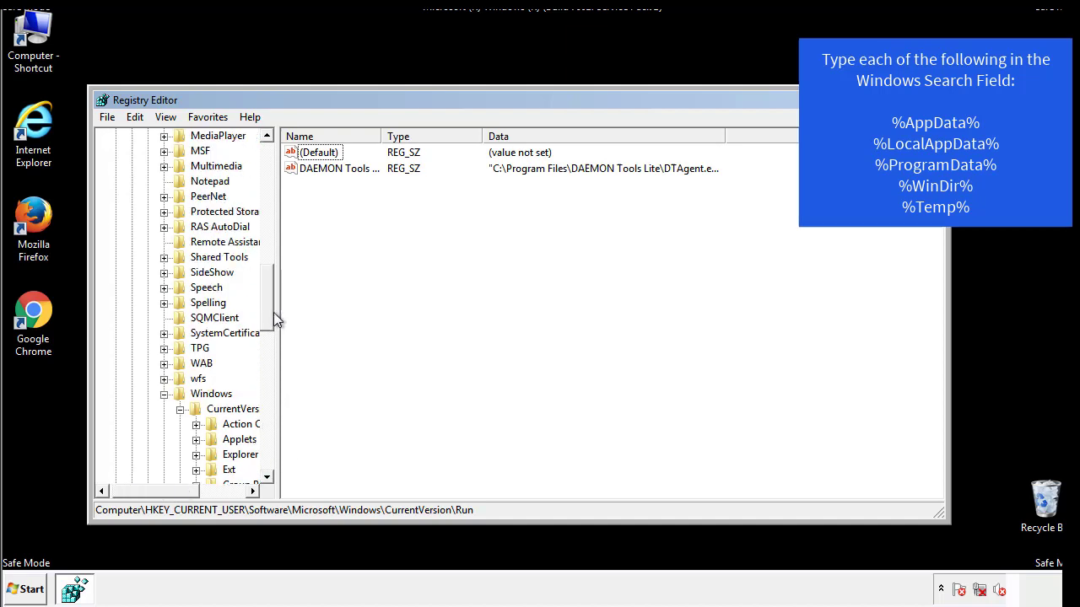
pyautogui.click(164, 394)
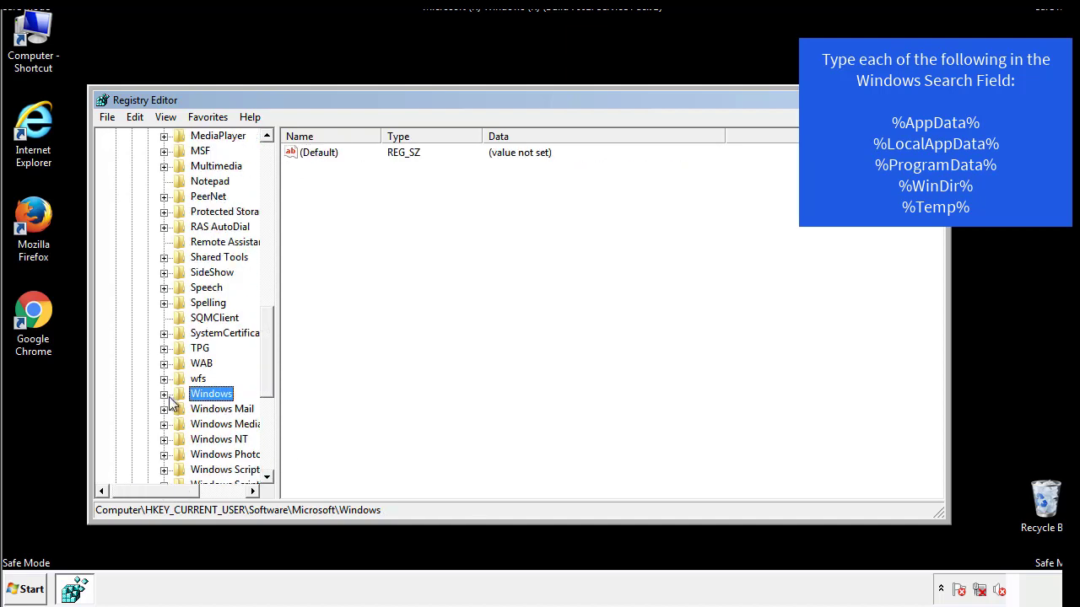
pyautogui.moveTo(271, 375); pyautogui.dragTo(272, 209)
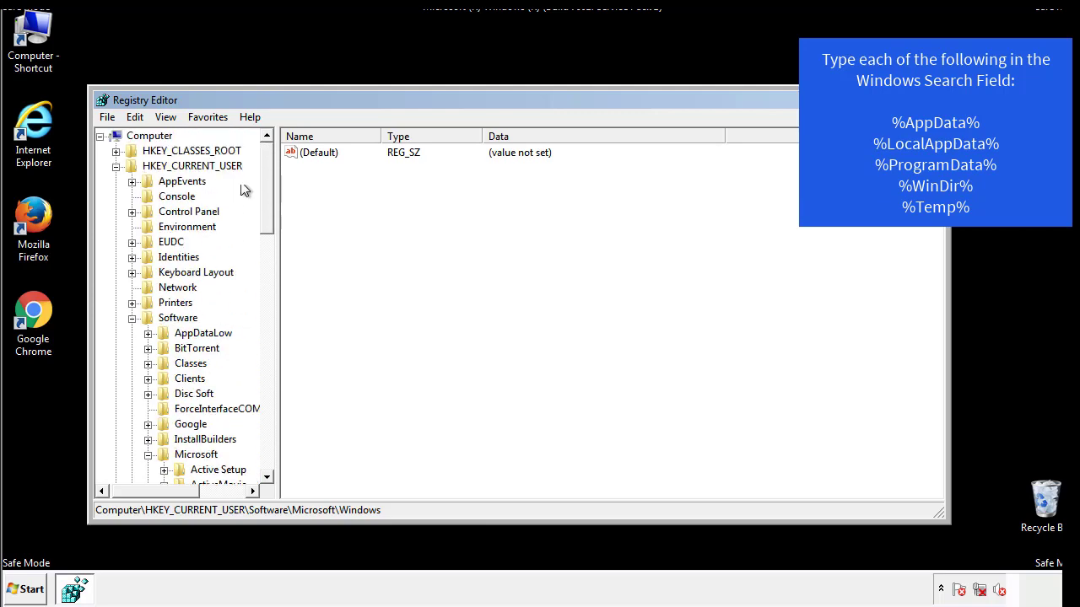
# Step: Search the registry's keys, values and data for %temp%
pyautogui.click(140, 118)
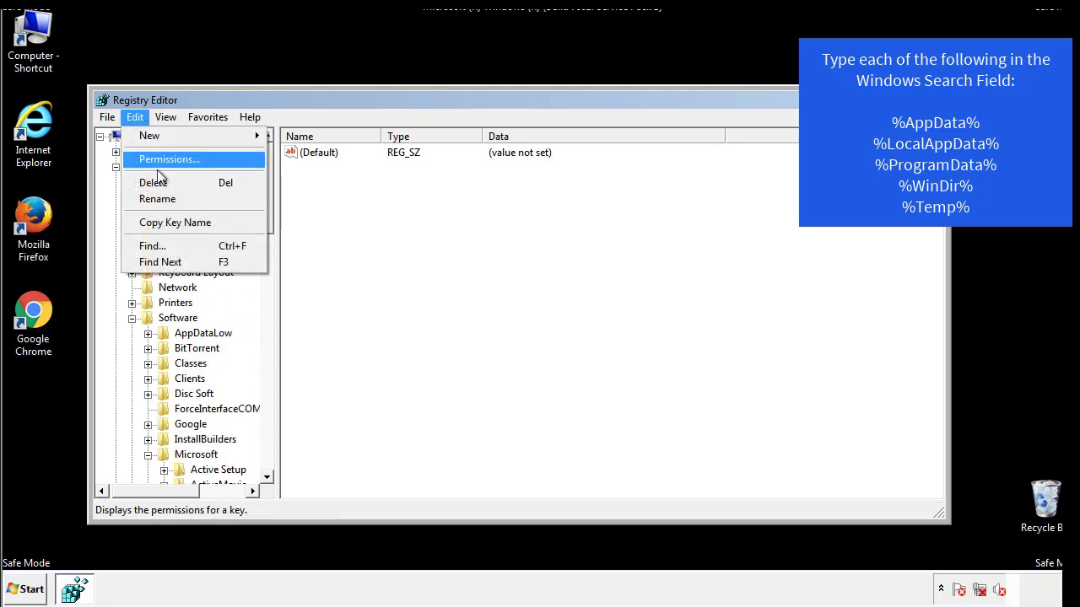
pyautogui.click(152, 245)
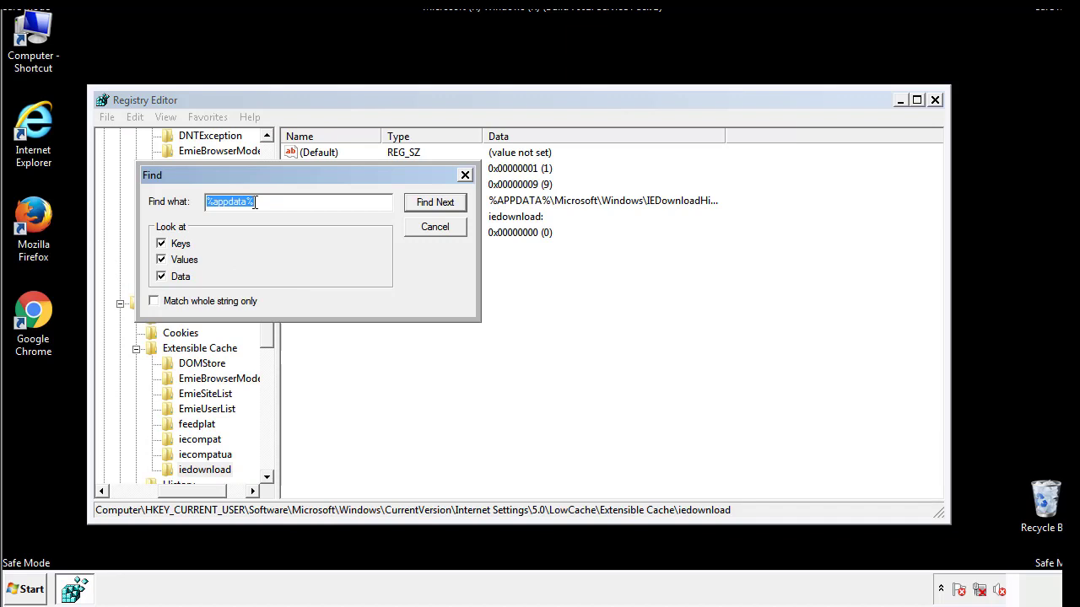
pyautogui.write('%temp%')
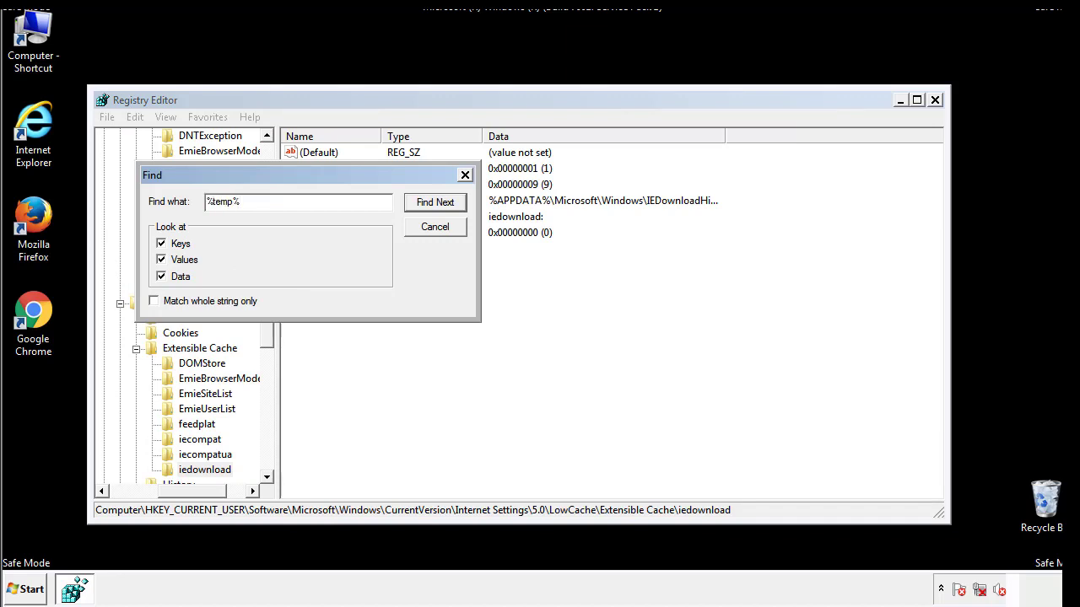
pyautogui.press('Return')
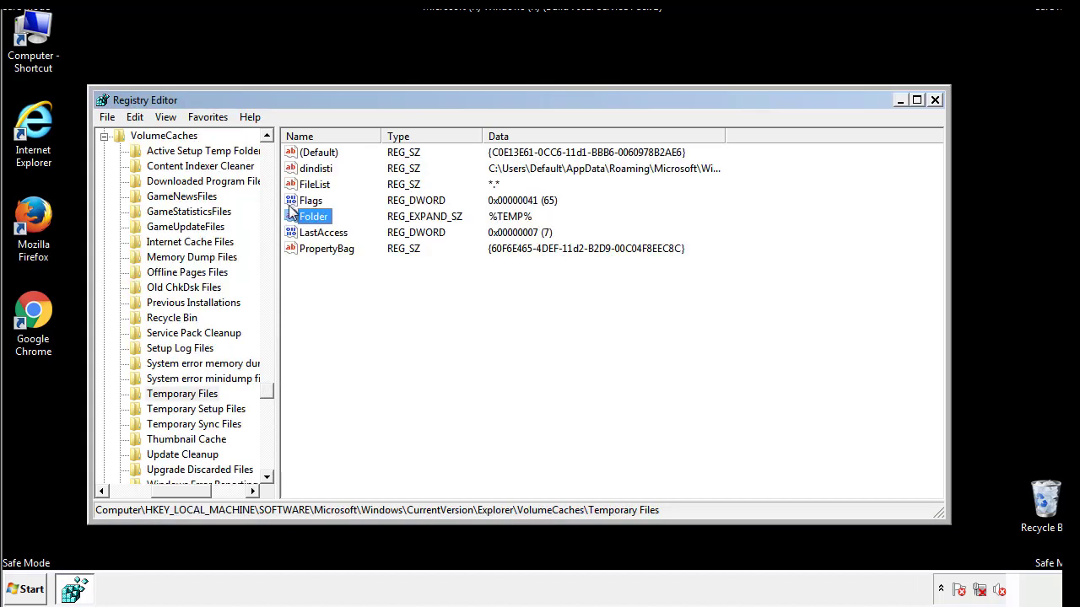
# Step: Permanently delete all values in the Temporary Files key under VolumeCaches and close the Registry Editor
pyautogui.click(445, 295)
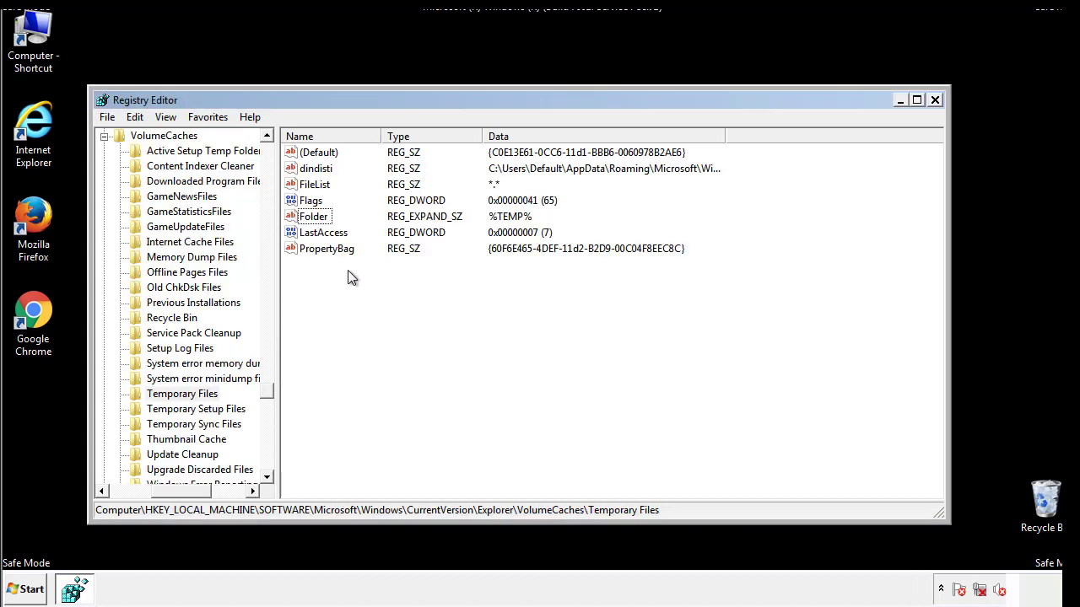
pyautogui.moveTo(347, 271); pyautogui.dragTo(305, 156)
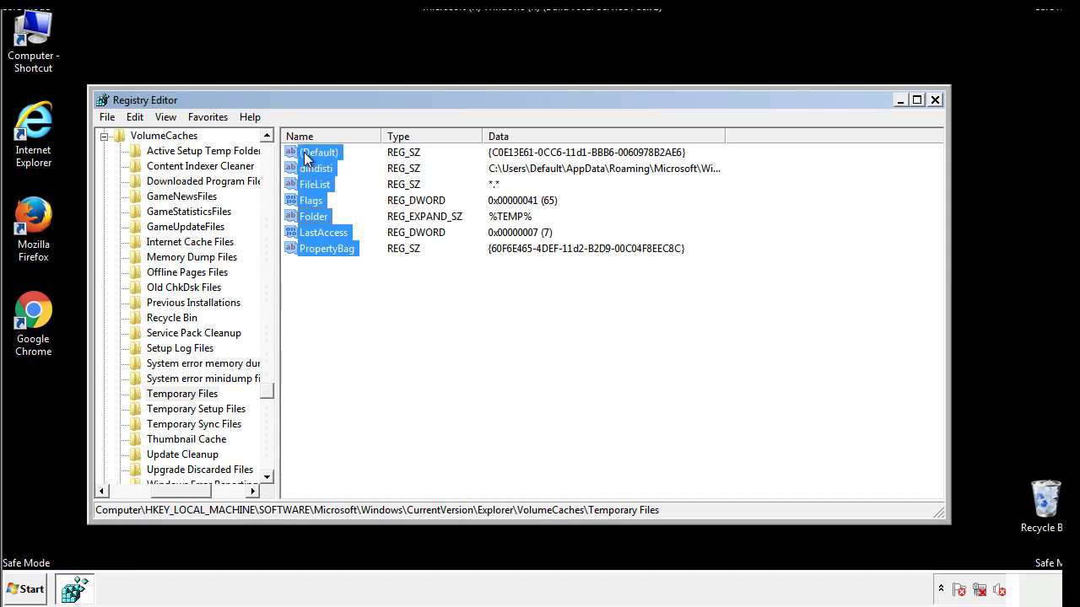
pyautogui.rightClick(305, 158)
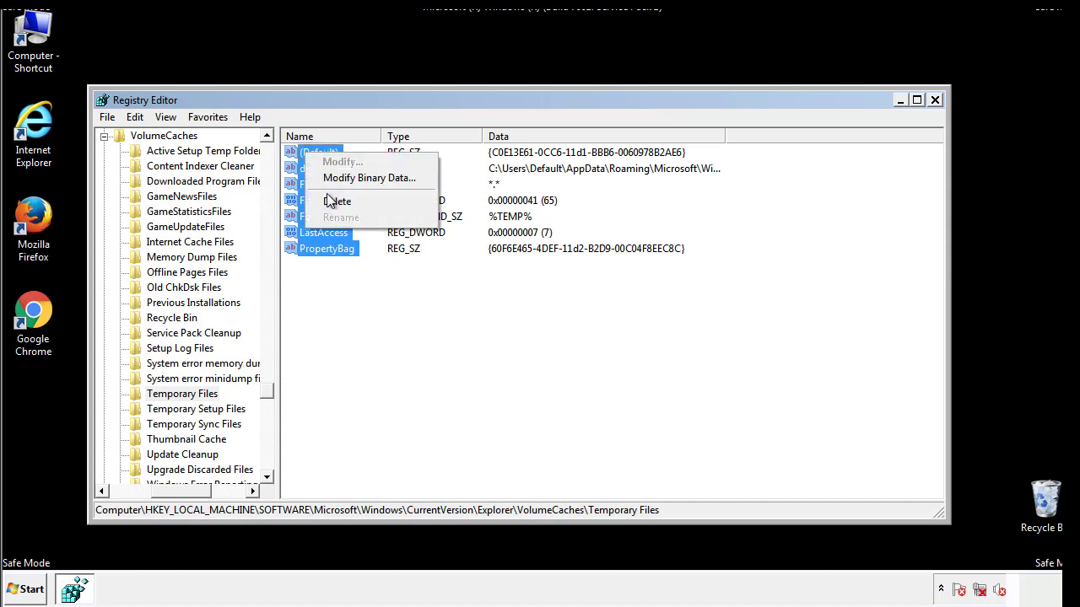
pyautogui.click(329, 202)
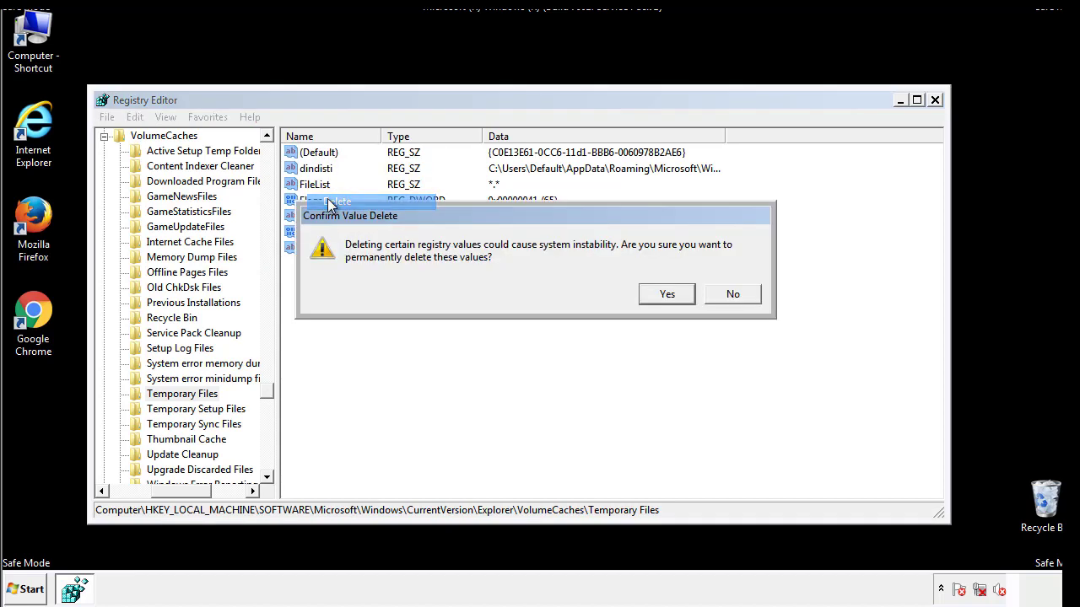
pyautogui.click(671, 294)
pyautogui.click(376, 207)
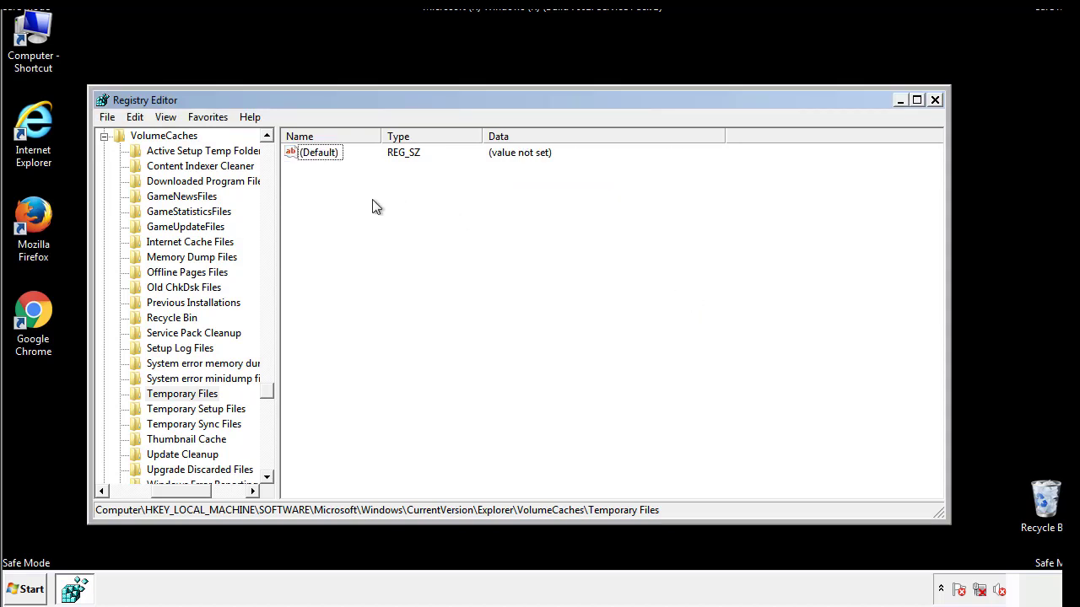
pyautogui.click(935, 100)
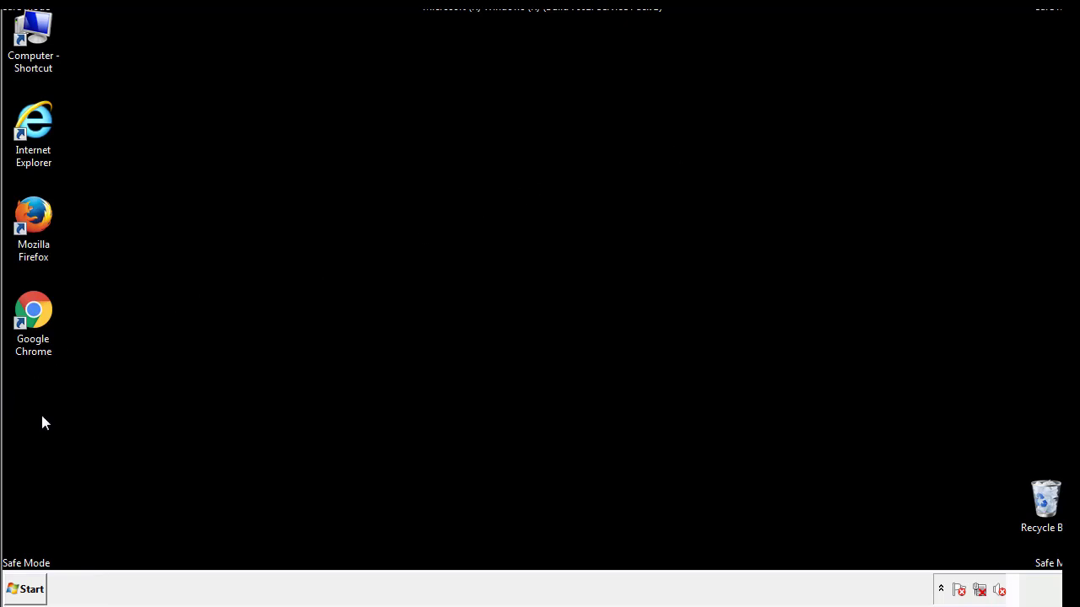
# Step: Launch the System Configuration utility by searching for msconfig
pyautogui.click(24, 591)
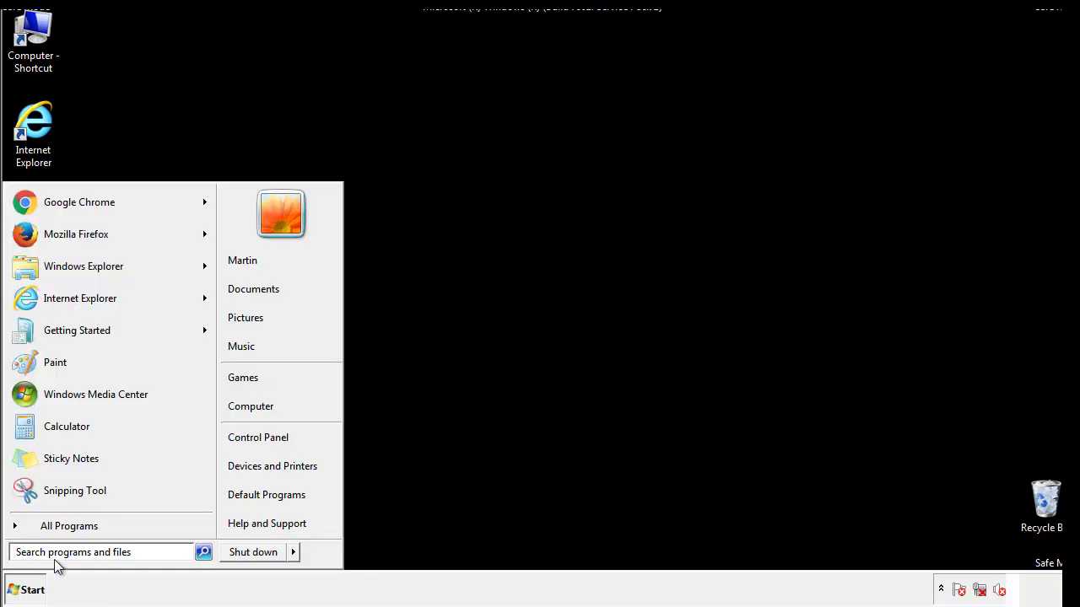
pyautogui.write('mscon')
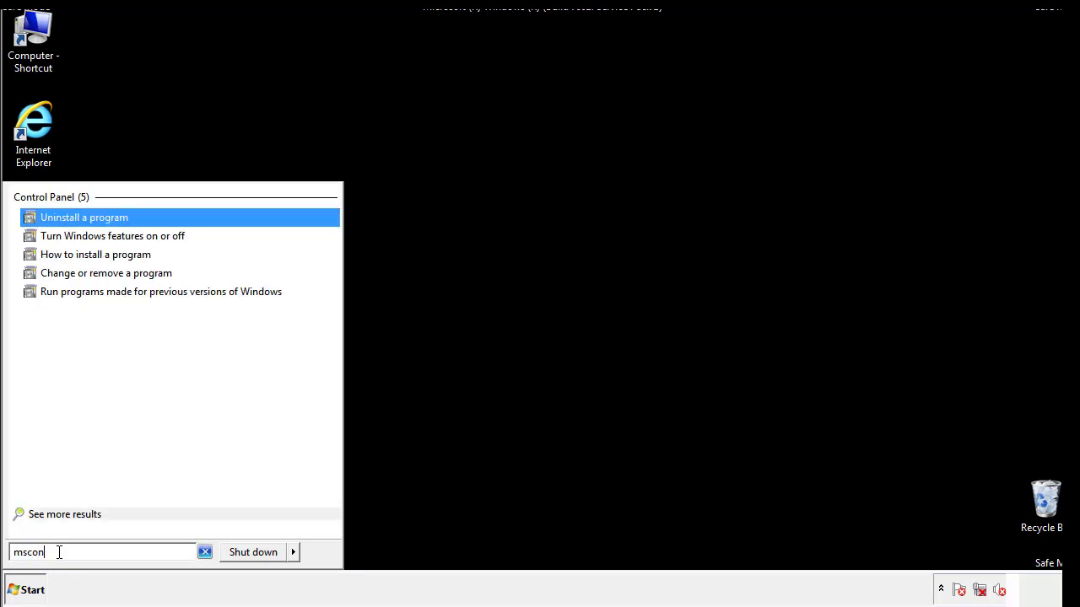
pyautogui.write('fig')
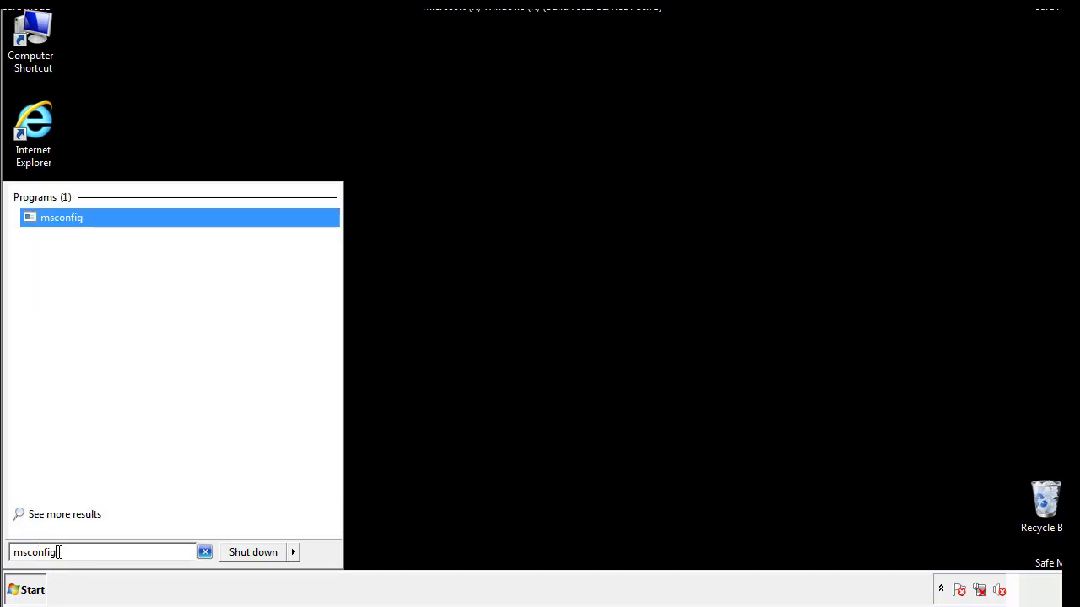
pyautogui.press('Return')
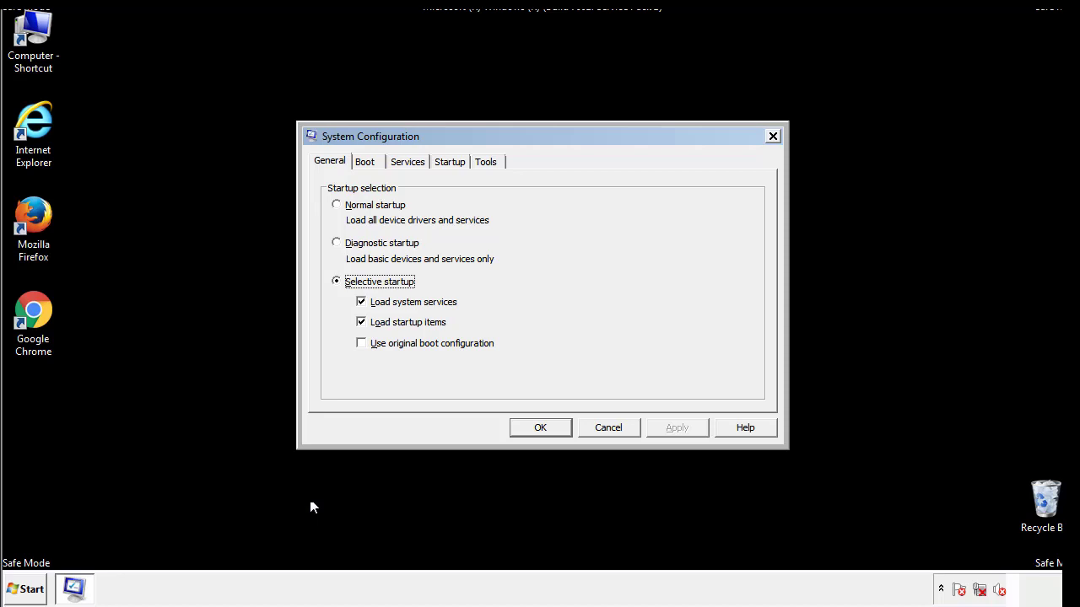
# Step: Disable Safe boot in the Windows 7 boot options, apply the change and restart the computer
pyautogui.click(368, 161)
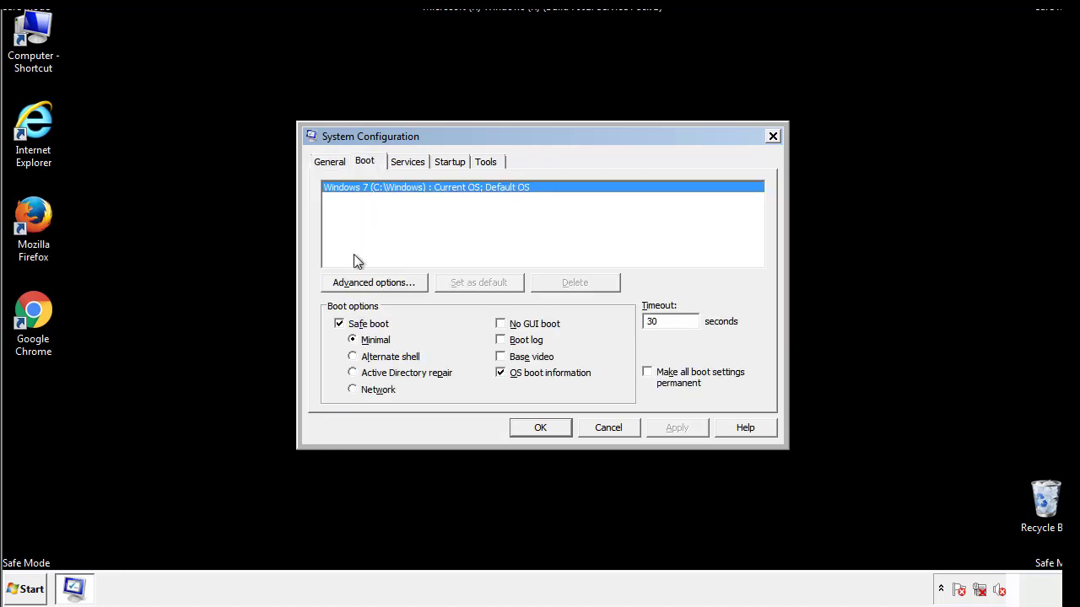
pyautogui.click(342, 328)
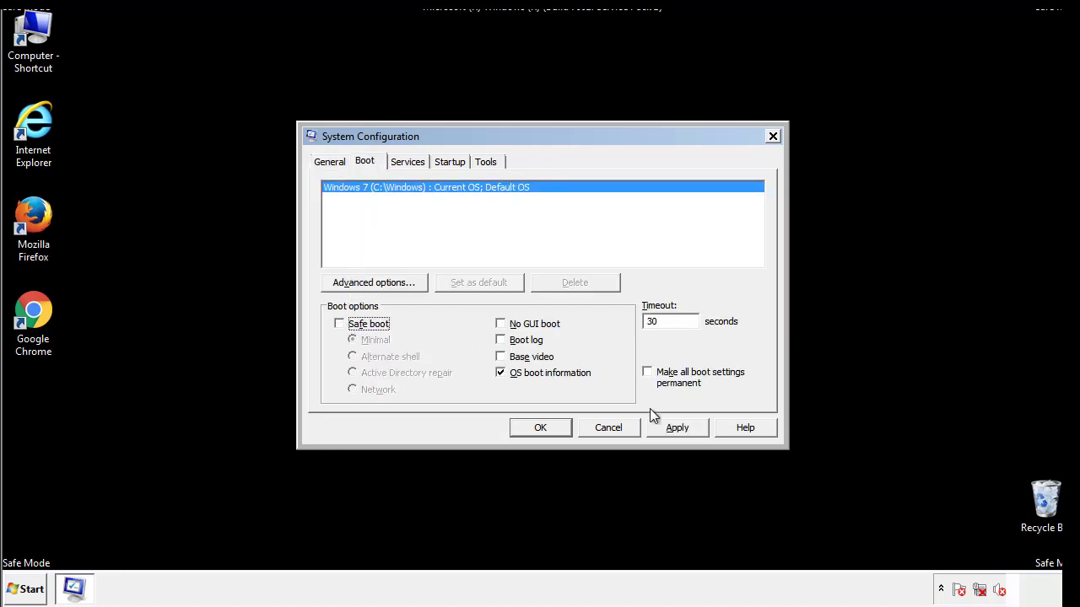
pyautogui.click(679, 427)
pyautogui.click(537, 428)
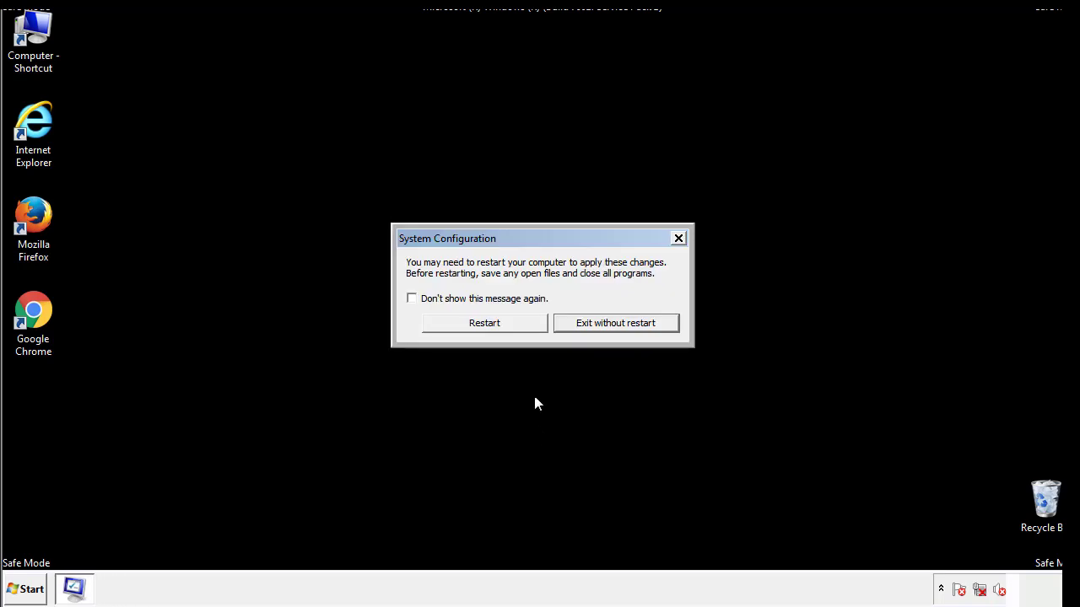
pyautogui.click(499, 329)
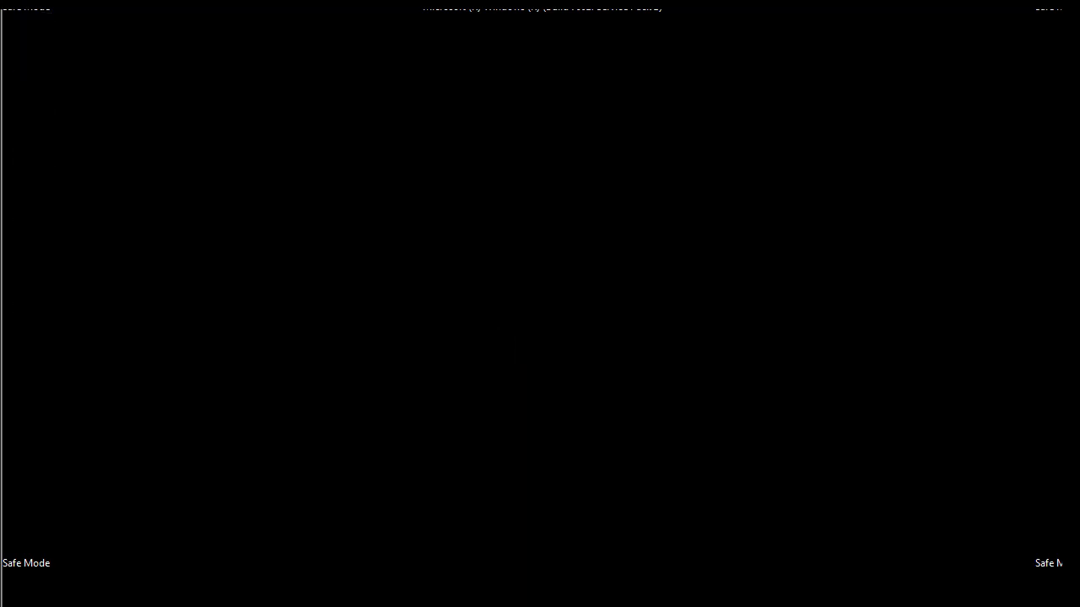